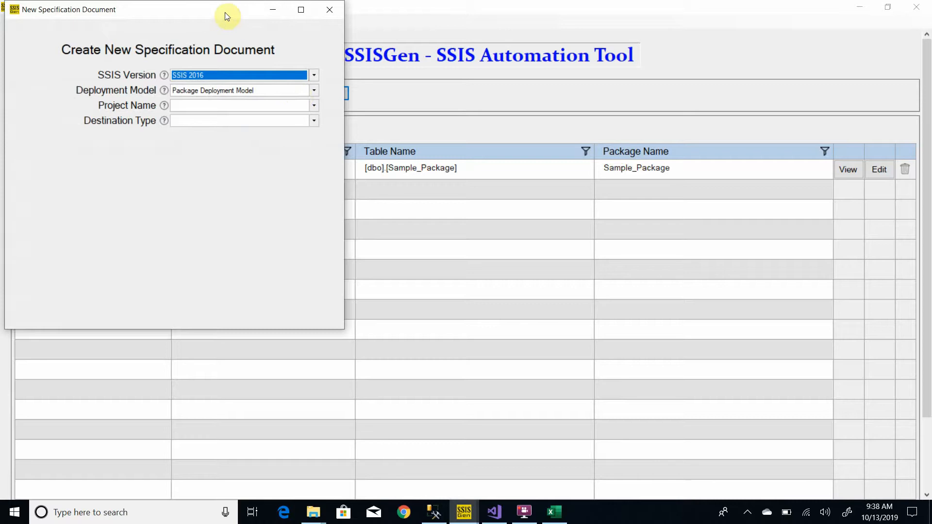
Set the new specification document's destination type to Table and its destination connection to localhost.Demo
left_click_drag(226, 16, 383, 108)
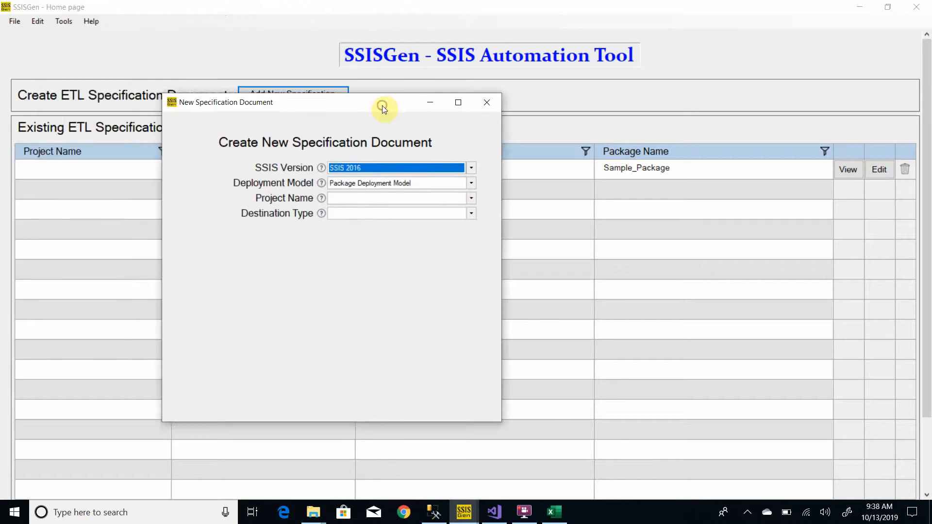
left_click(472, 214)
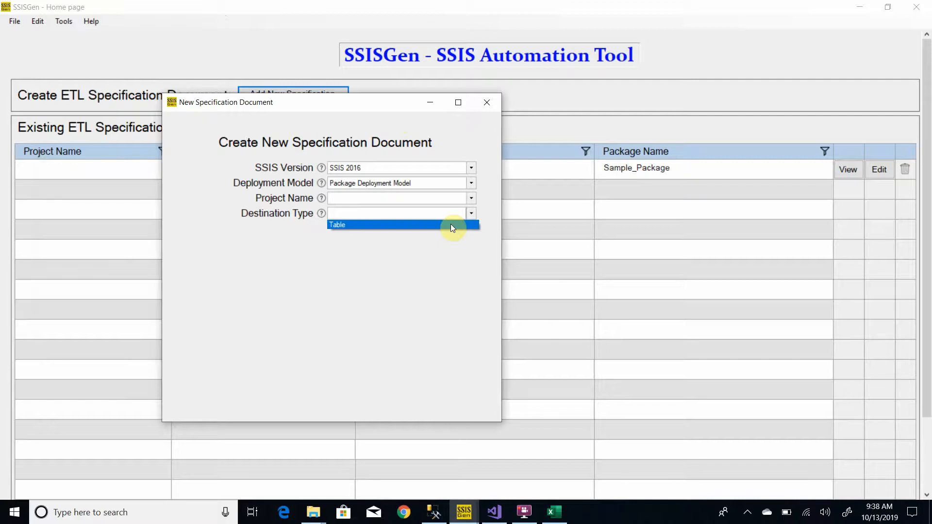
left_click(451, 225)
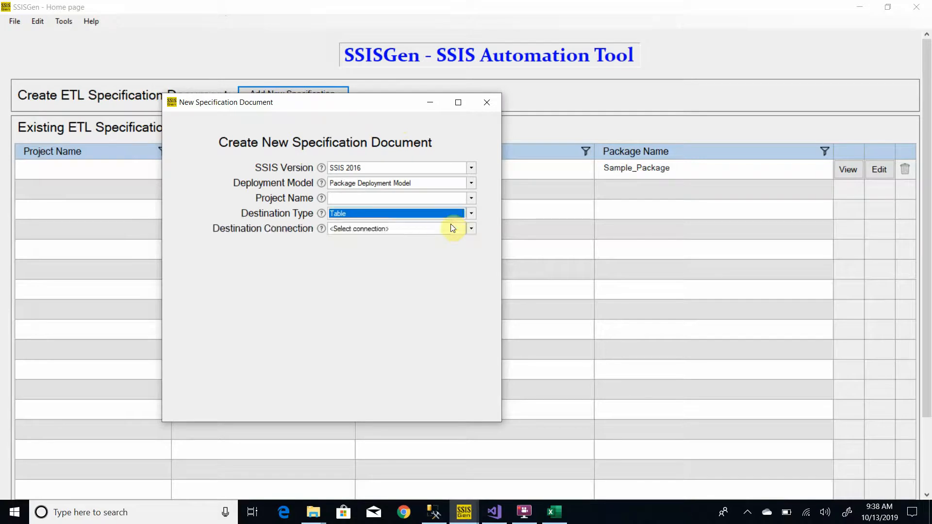
left_click(407, 227)
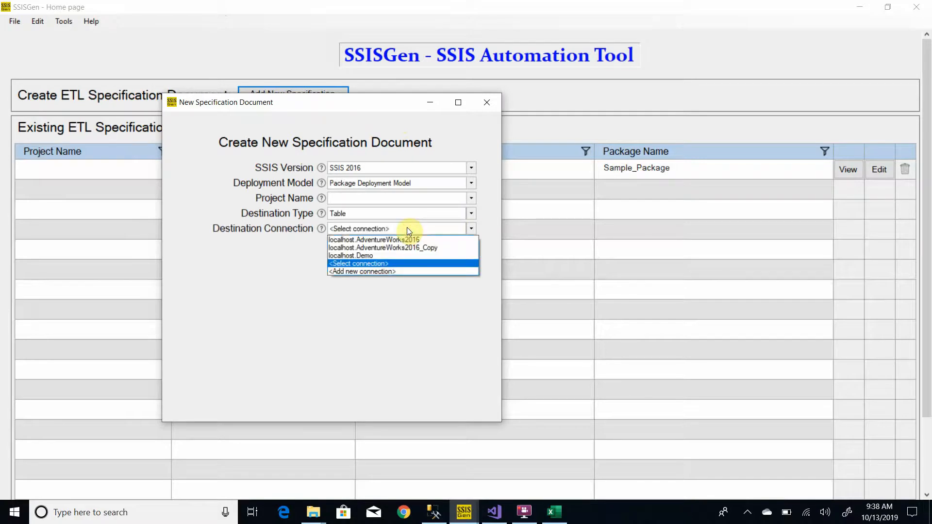
left_click(388, 256)
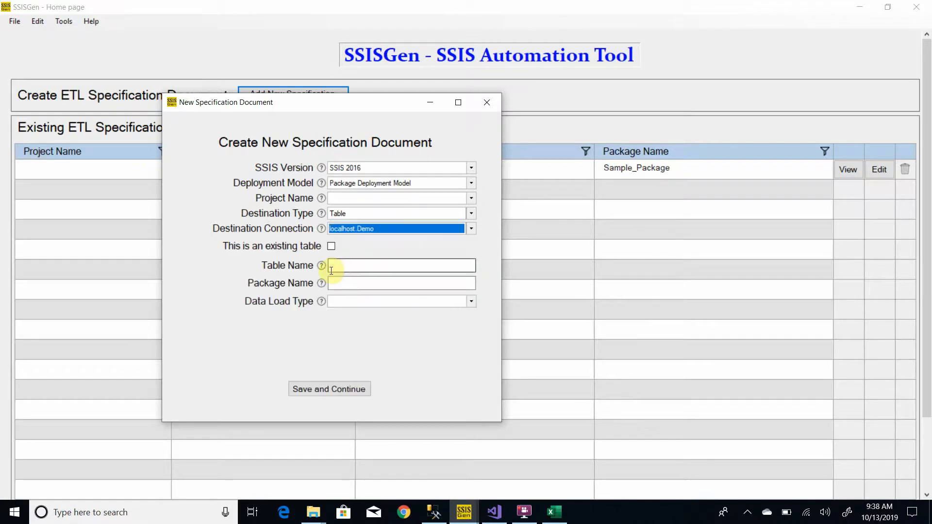
Name the destination table dbo.Sample_Query_To_Package and the package Sample_Query_To_Package
left_click(350, 265)
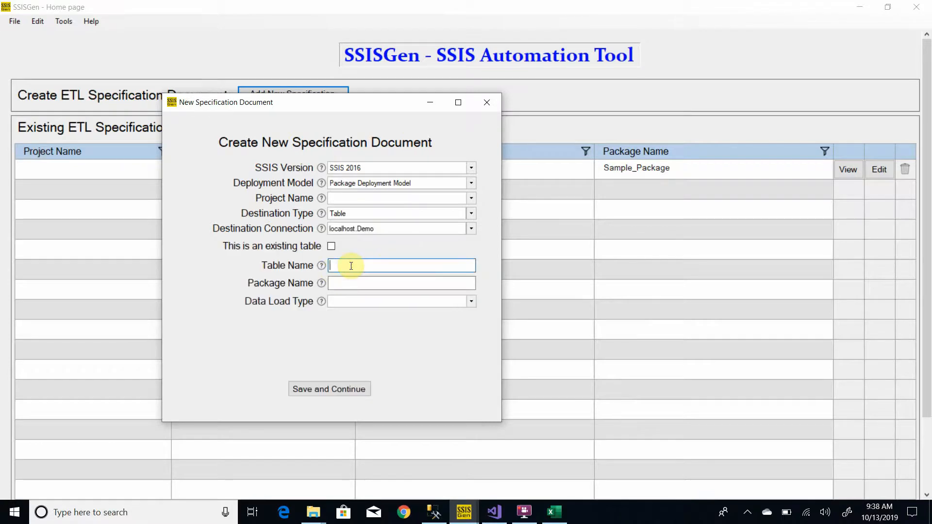
type("dbo.")
type("Sample_Query_To_Package")
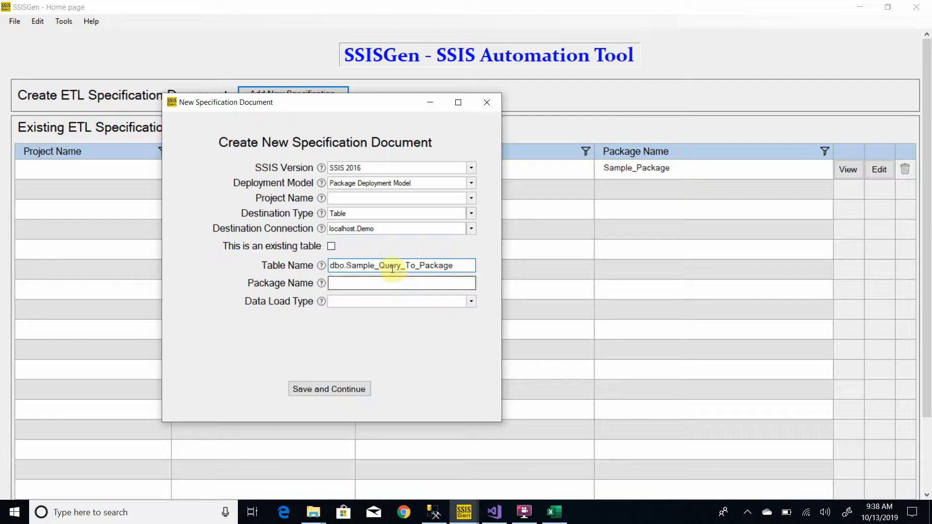
left_click(386, 286)
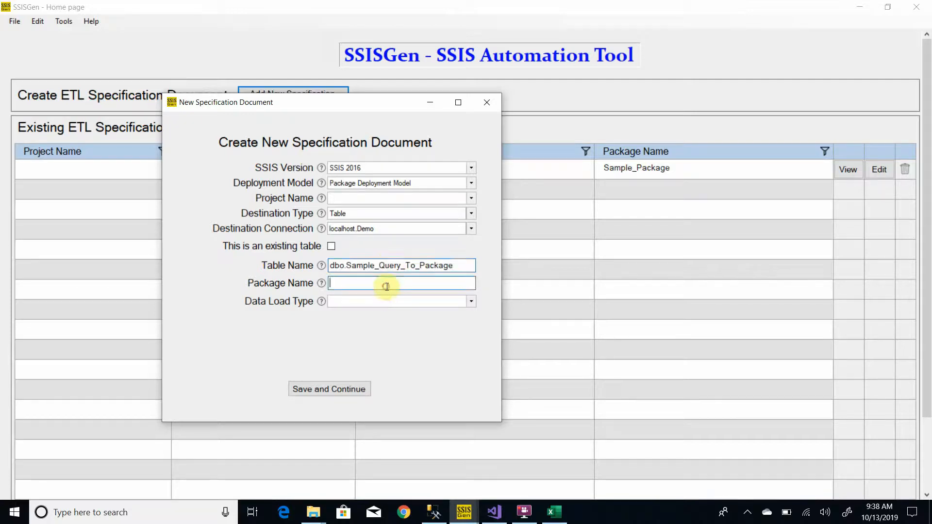
type("Sample_Query_To_Package")
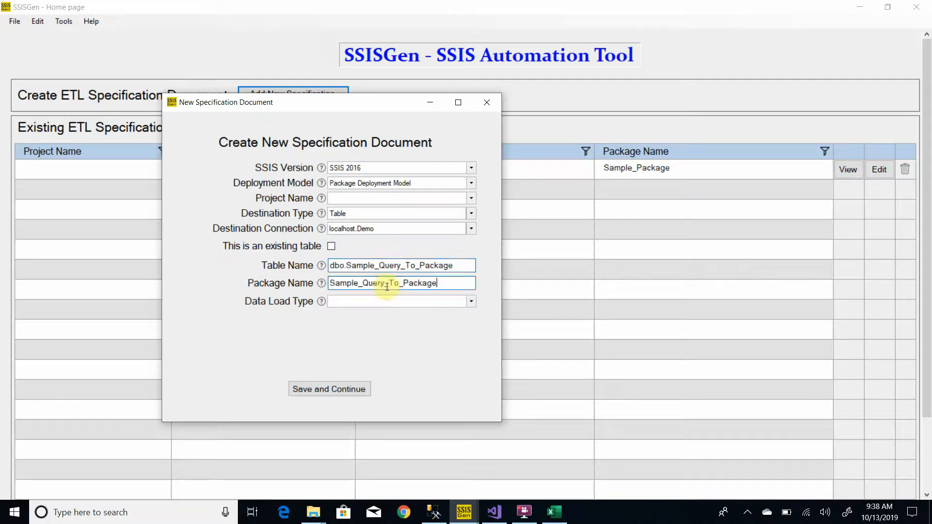
Set the data load type to Insert and Update, using a Temporary Table and the "Compare data in all columns" update strategy
left_click(473, 302)
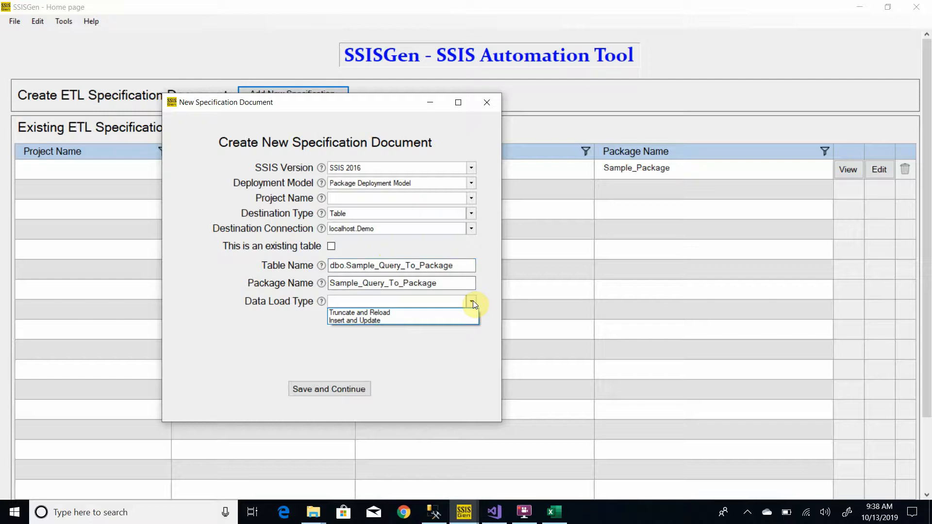
left_click(431, 322)
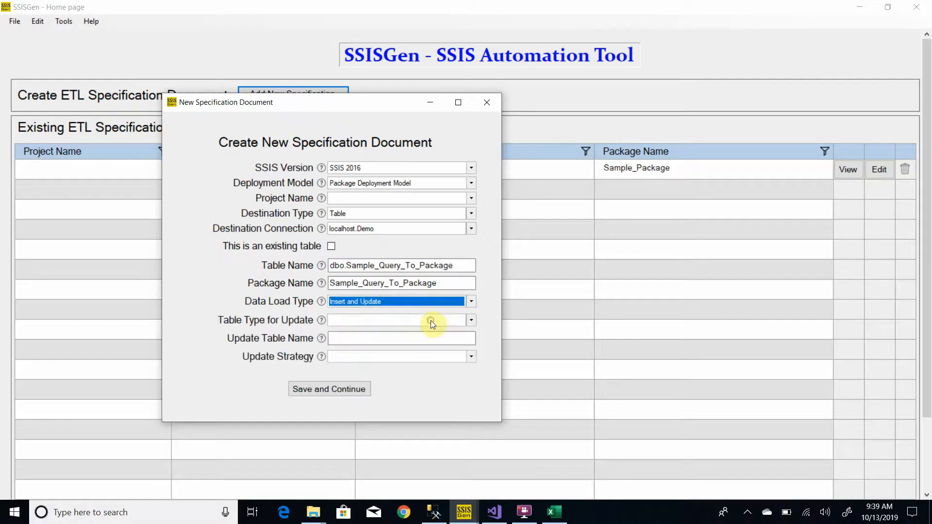
left_click(374, 322)
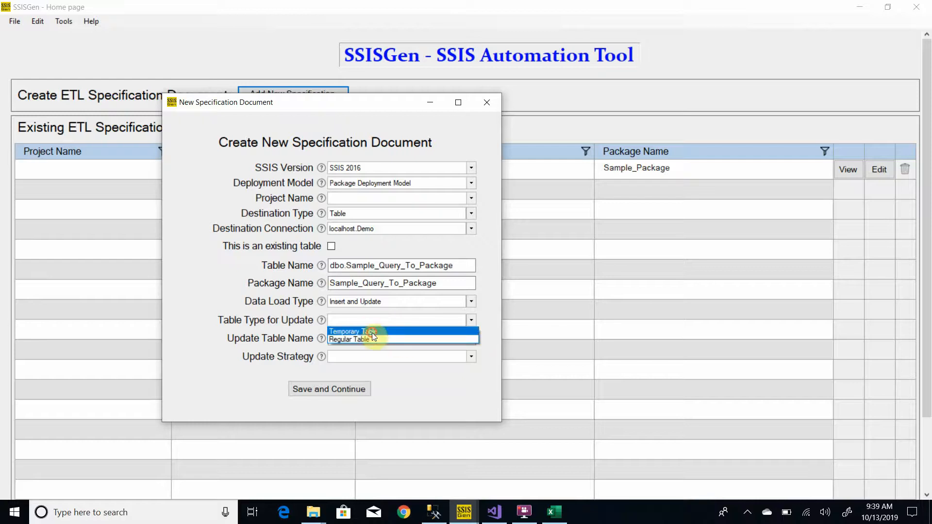
left_click(372, 332)
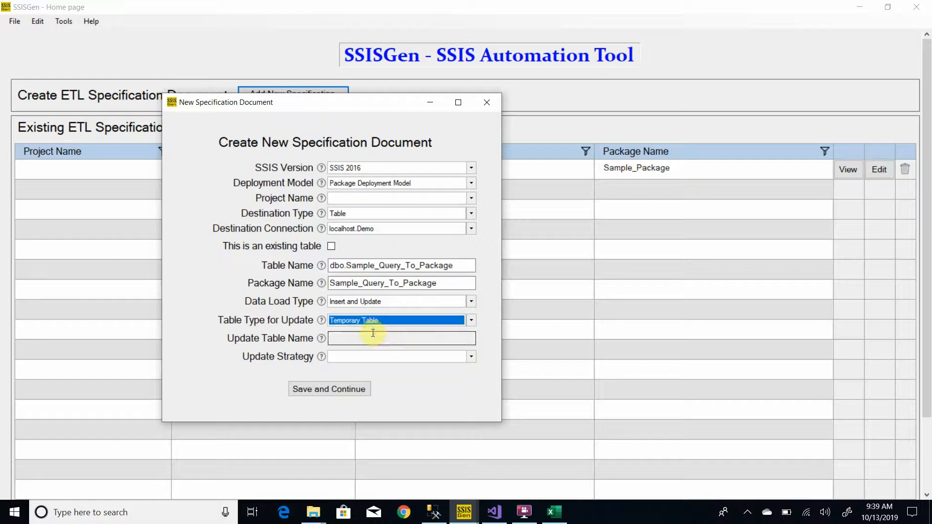
left_click(430, 357)
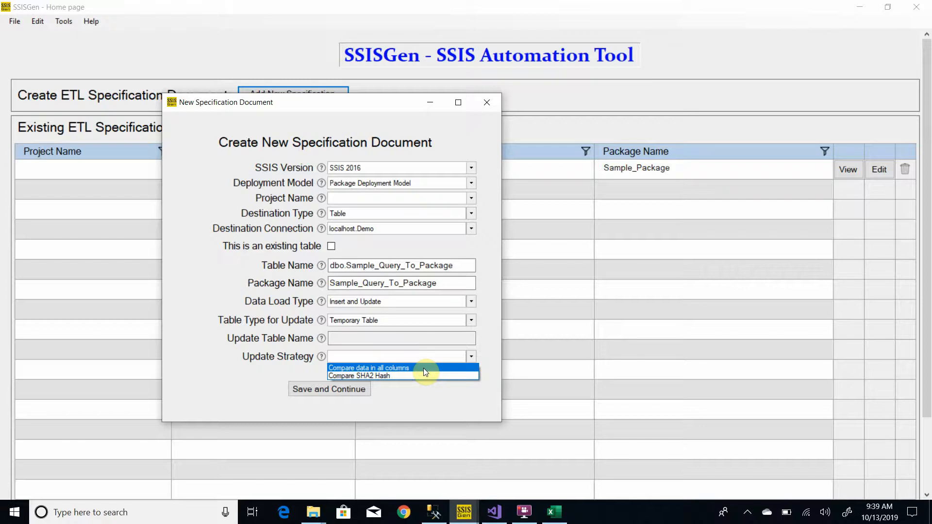
left_click(423, 368)
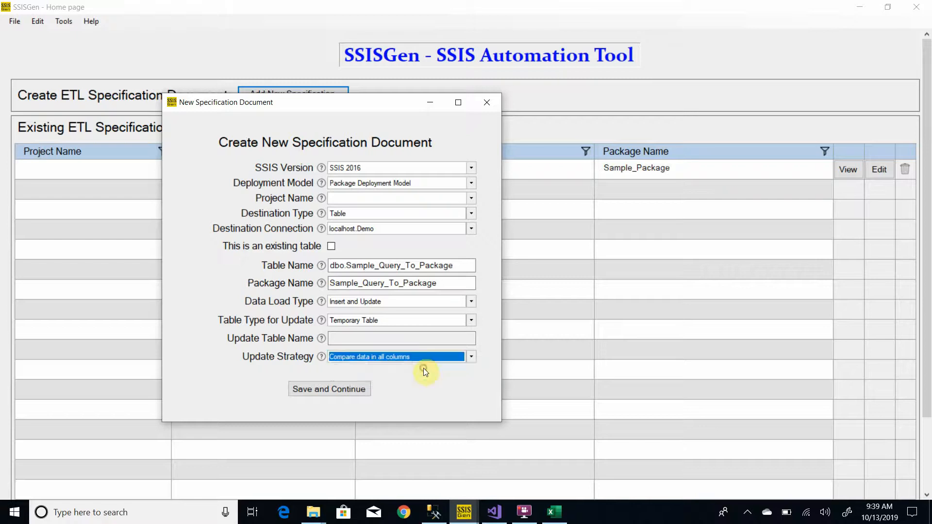
Save the new specification and set its source connection to localhost.AdventureWorks2016
left_click(319, 390)
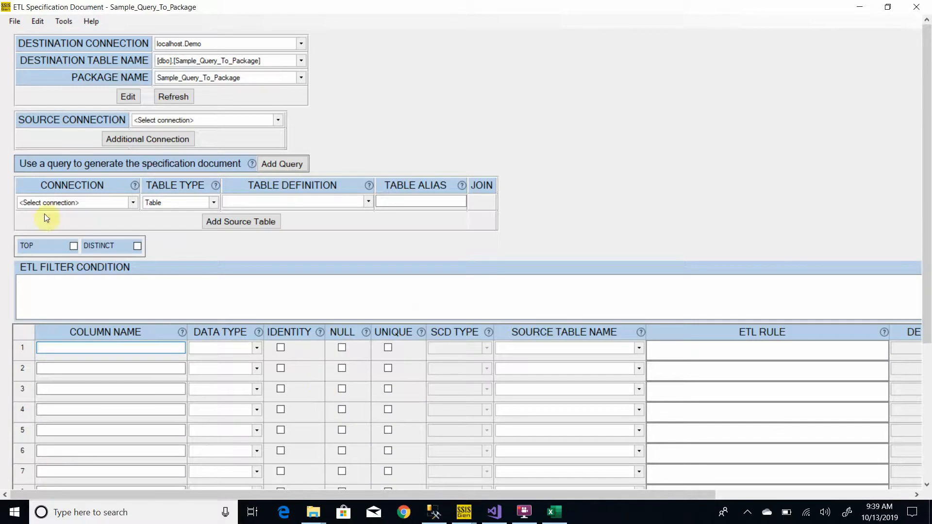
left_click(156, 120)
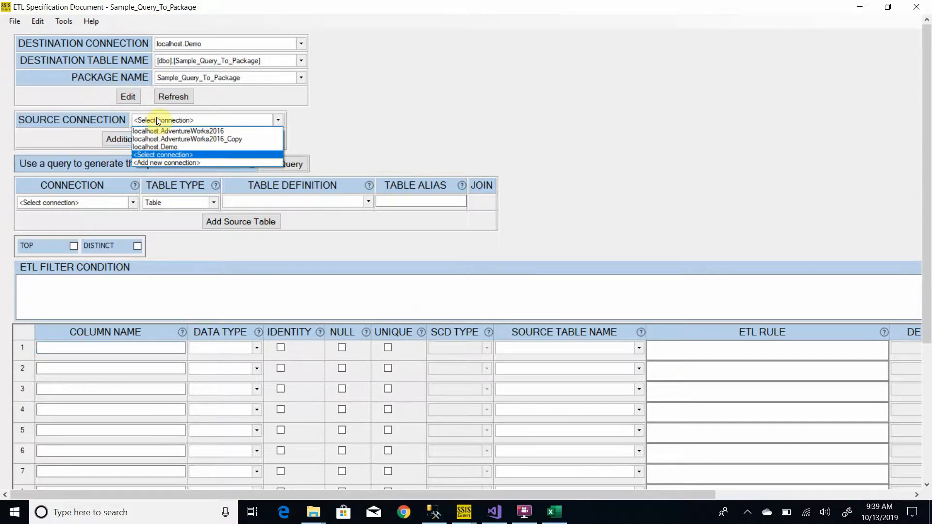
left_click(179, 131)
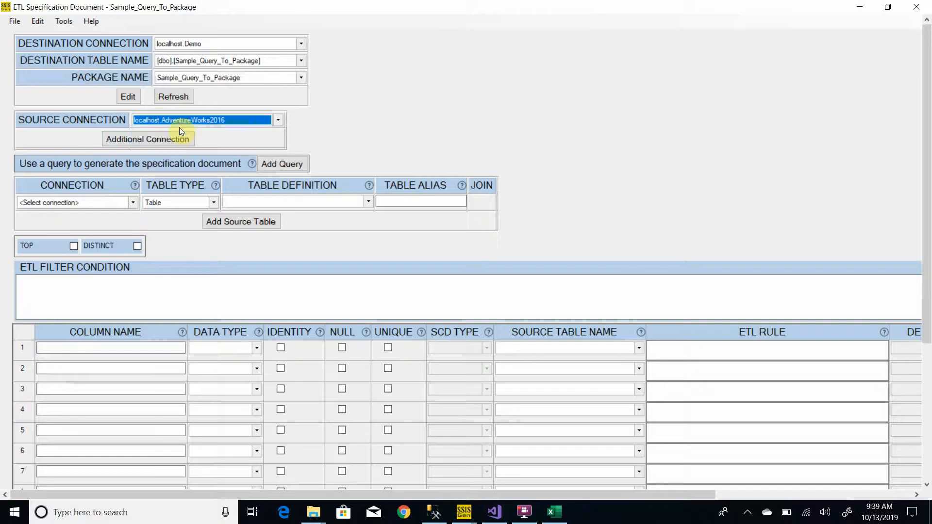
Switch to SQL Server Management Studio, review the query's joins and Full_Name case expression, and copy the entire SELECT statement
left_click(434, 512)
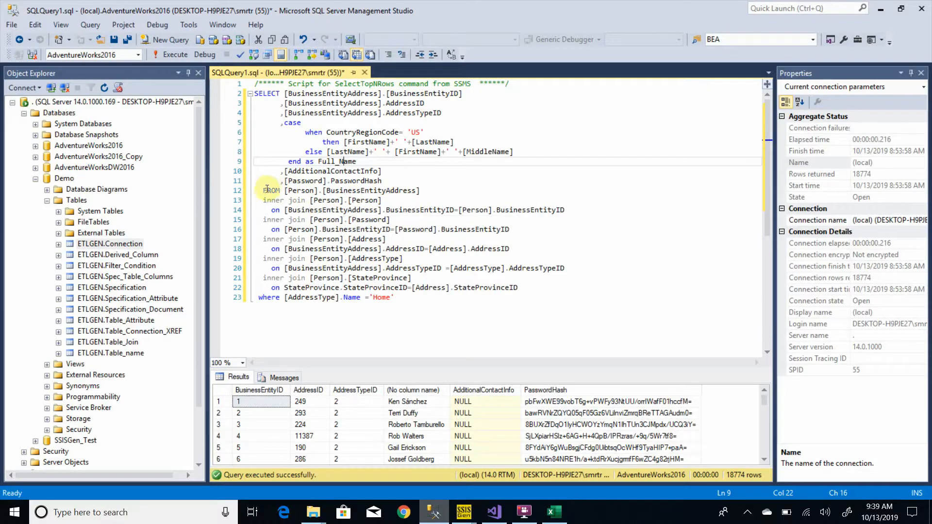
left_click_drag(262, 189, 525, 298)
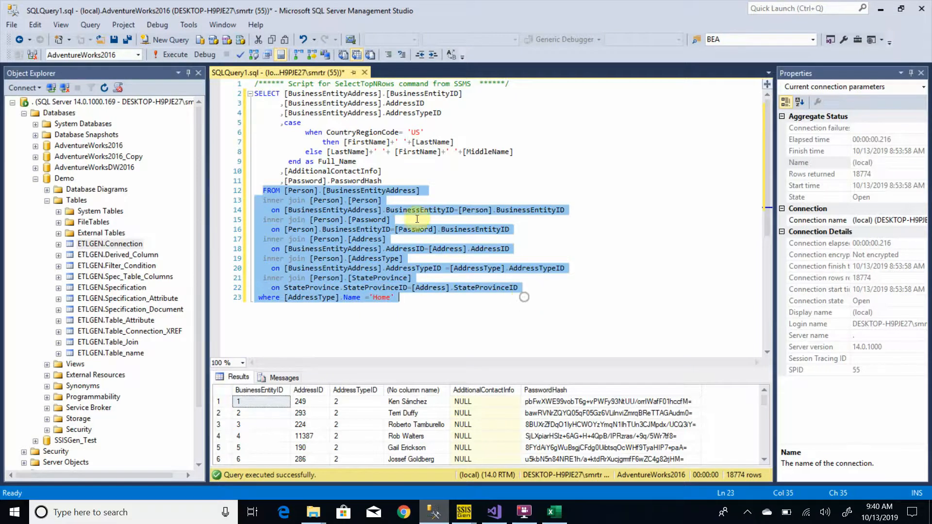
left_click_drag(357, 162, 285, 121)
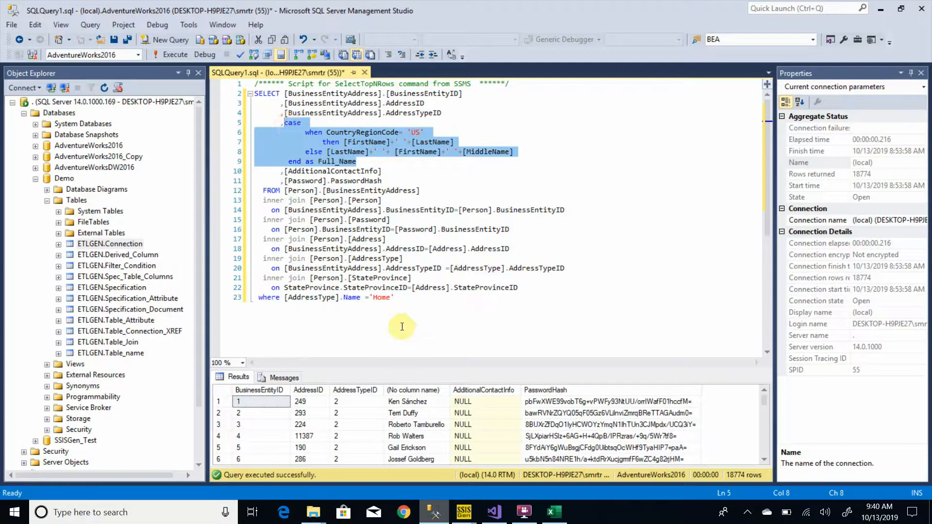
left_click_drag(406, 297, 240, 100)
key("ctrl+c")
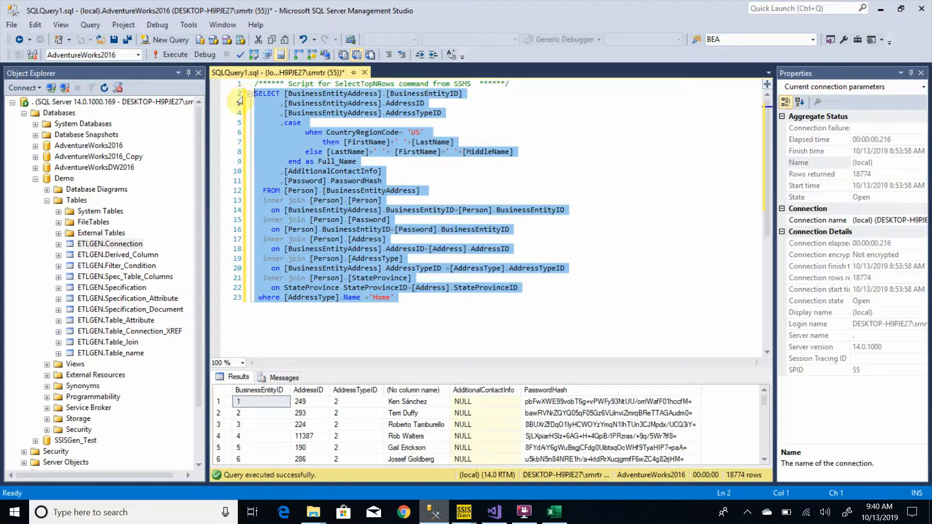
Return to the SSISGen specification document, add the copied SQL query and generate the specification from it
mouse_move(461, 505)
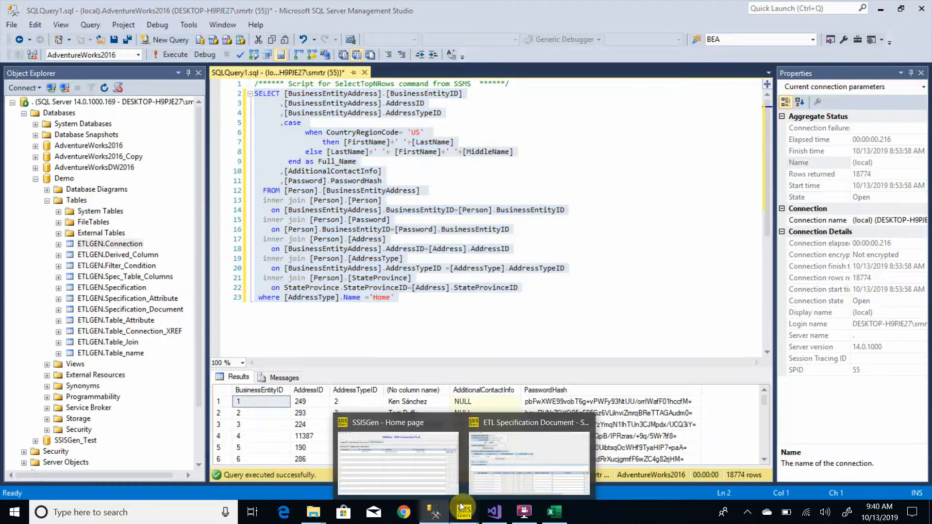
left_click(537, 438)
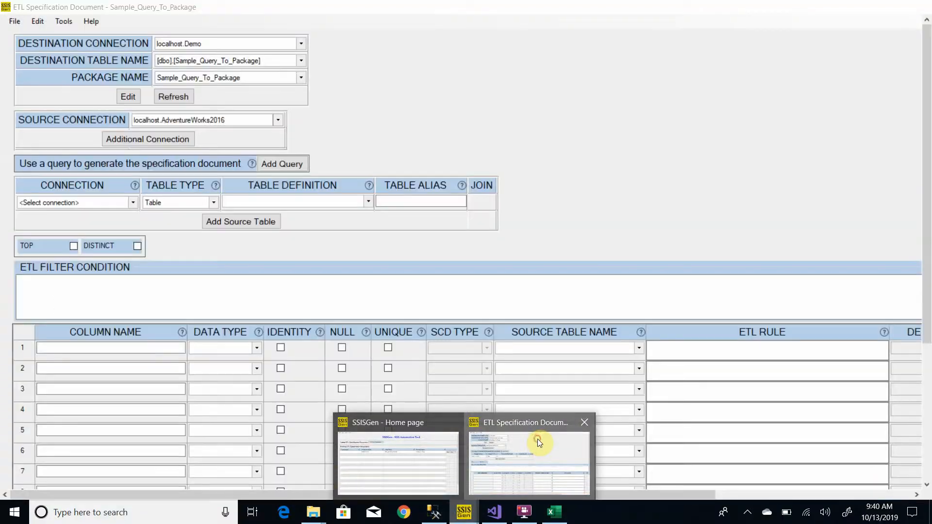
left_click(293, 165)
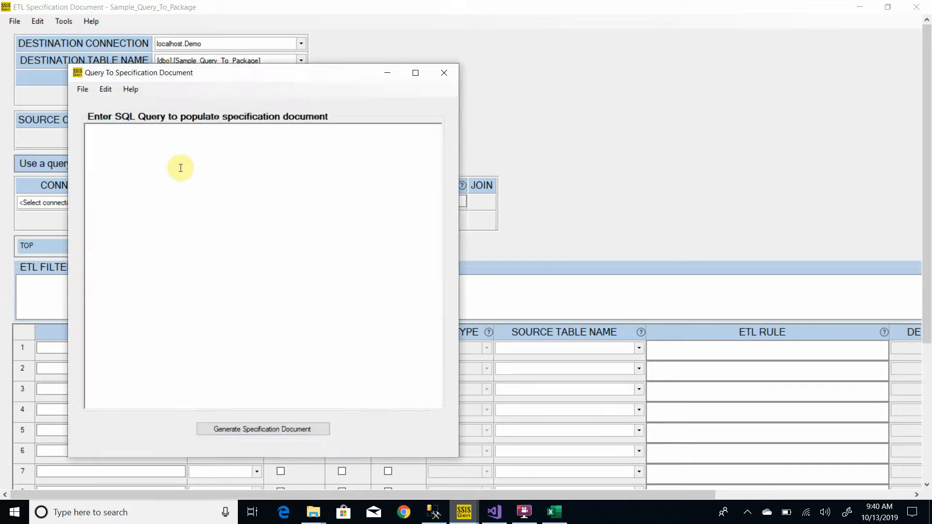
key("ctrl+v")
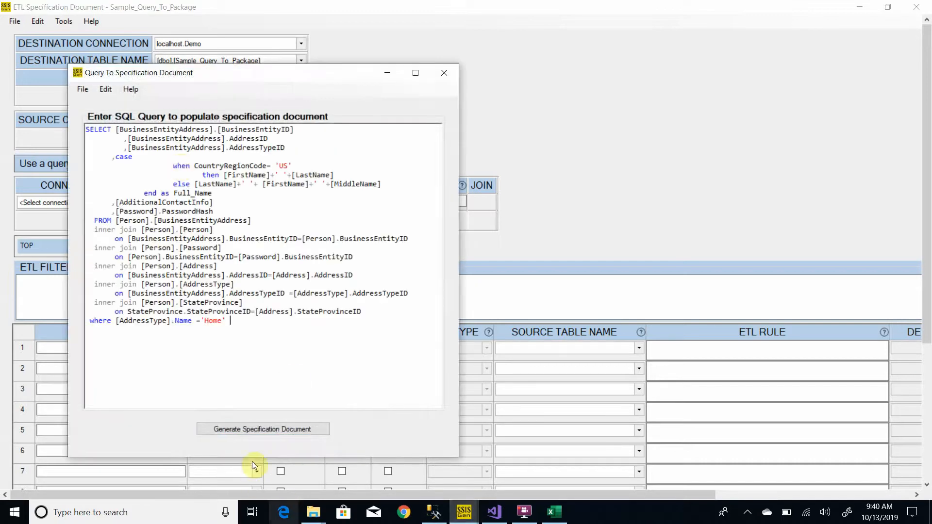
left_click(255, 432)
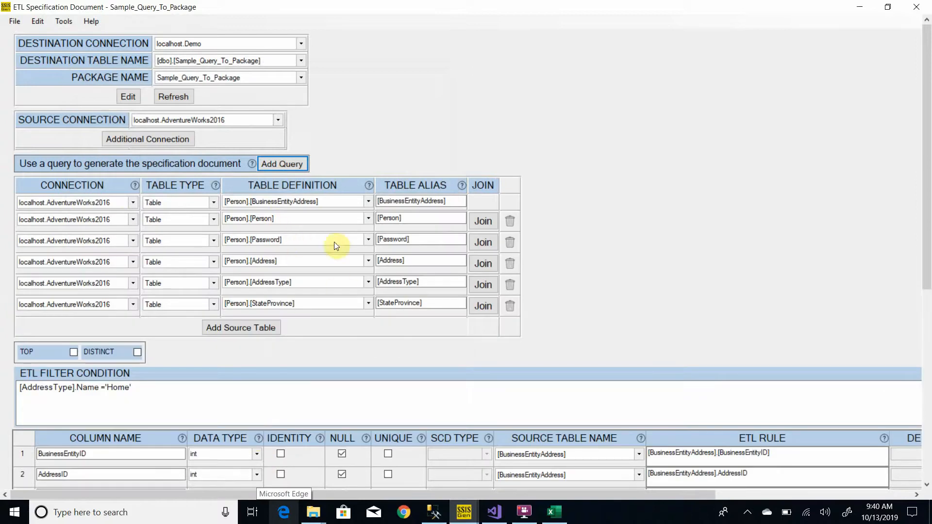
Check the Person table's join condition, and mark the BusinessEntityID, AddressID and AddressTypeID columns as unique
left_click(478, 221)
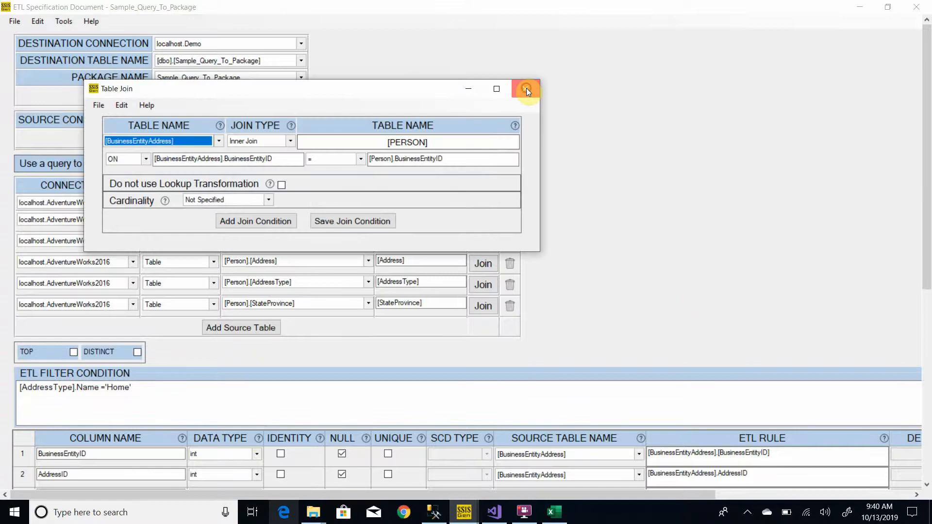
left_click(527, 88)
left_click_drag(928, 108, 925, 256)
left_click(822, 258)
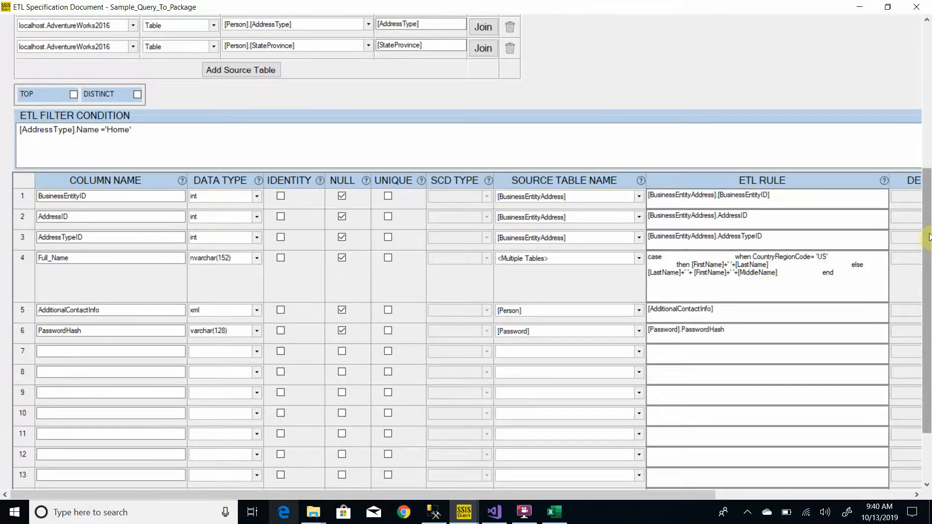
left_click_drag(928, 237, 928, 280)
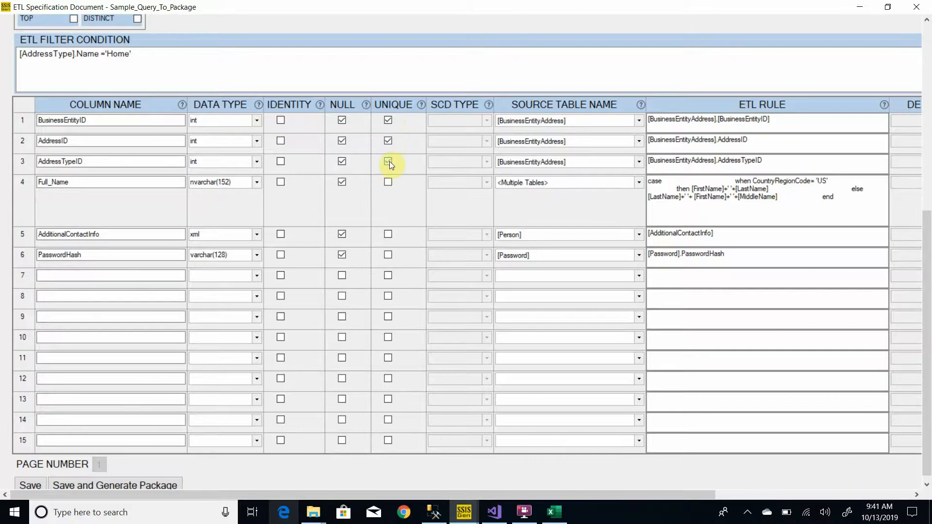
Save the specification with package generation and acknowledge the resulting messages to reach the DDL Scripts folder
left_click(158, 486)
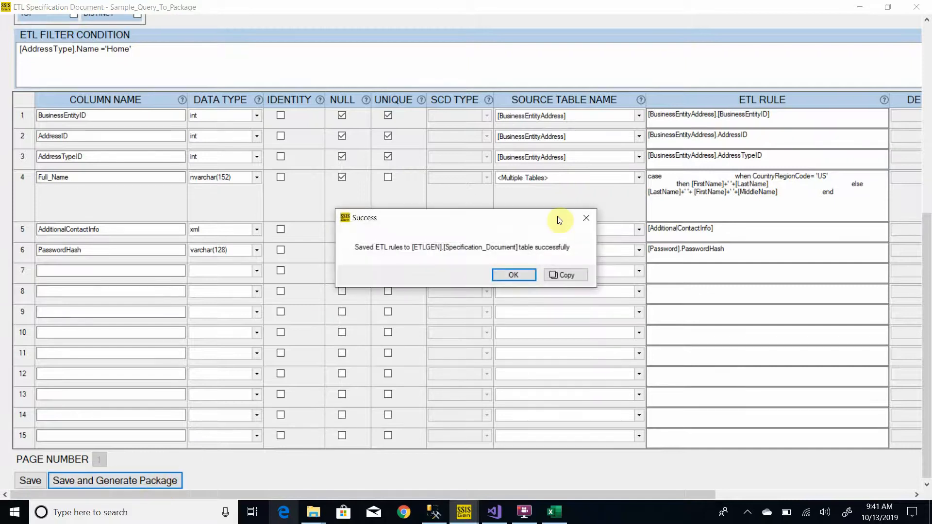
left_click(512, 276)
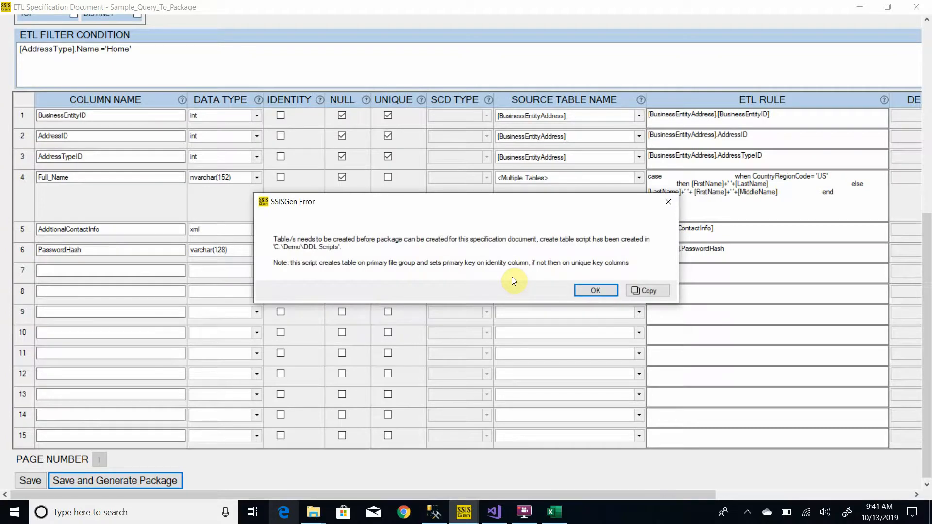
left_click(597, 290)
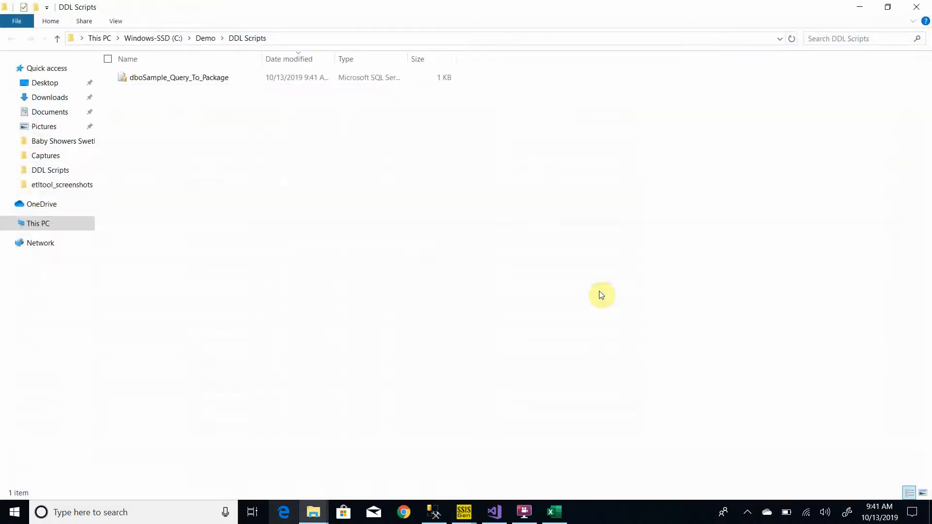
Open the dboSample_Query_To_Package script in SQL Server Management Studio and execute it to create the destination table
double_click(187, 78)
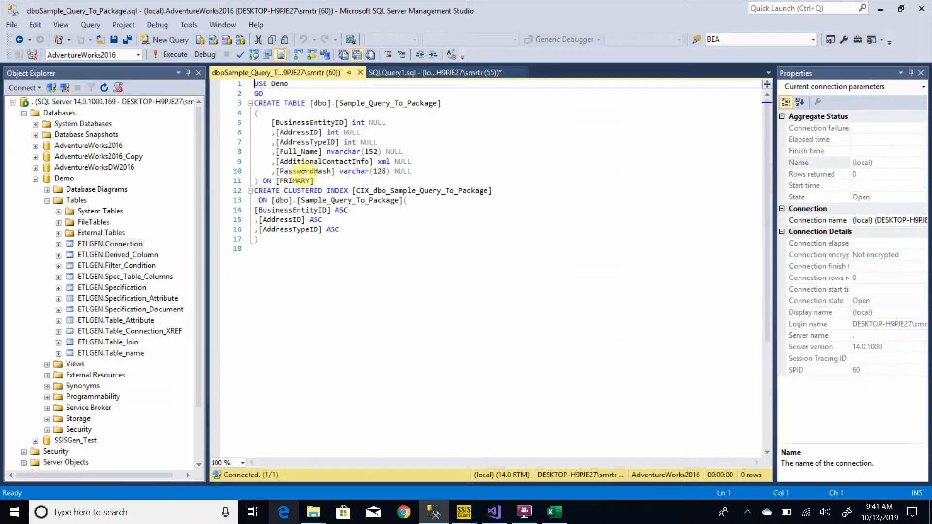
left_click(185, 57)
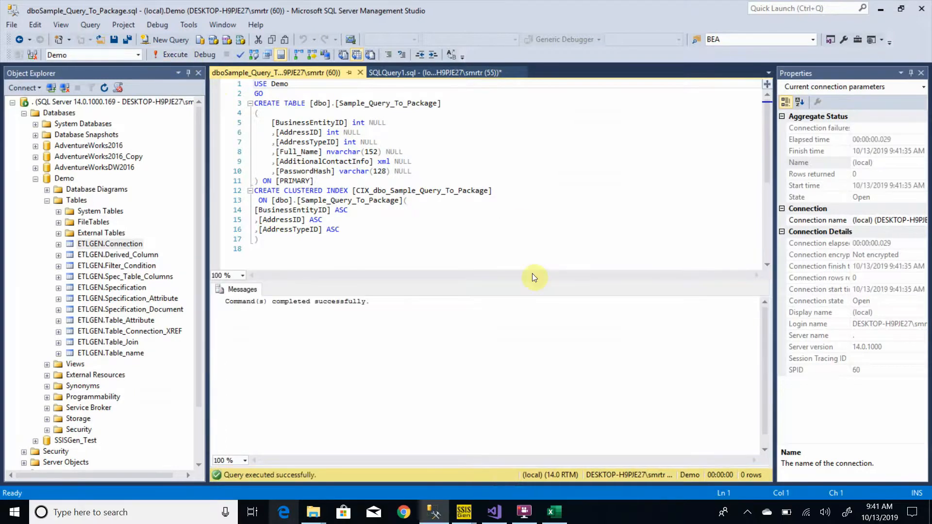
Return to the SSISGen specification, save it and generate its package with no columns ignored for comparison, and select the generated file in SSIS Packages
mouse_move(469, 517)
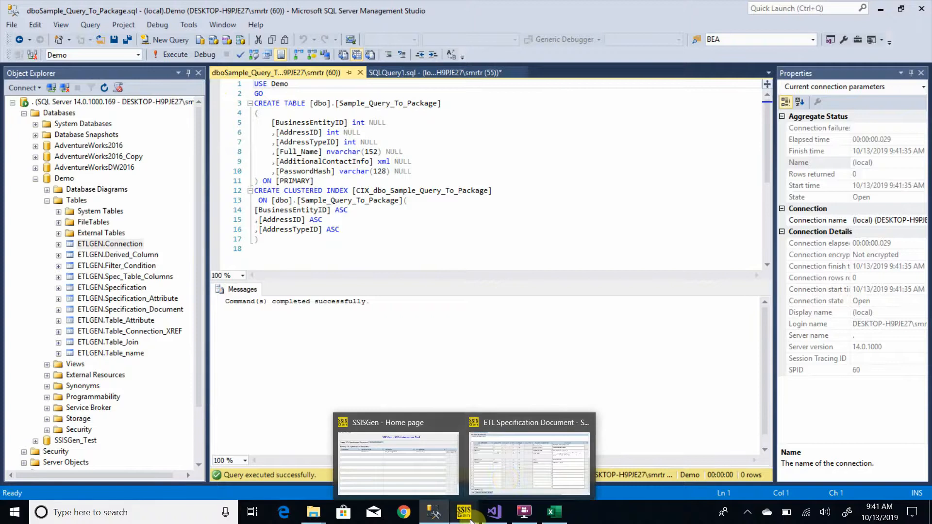
left_click(500, 473)
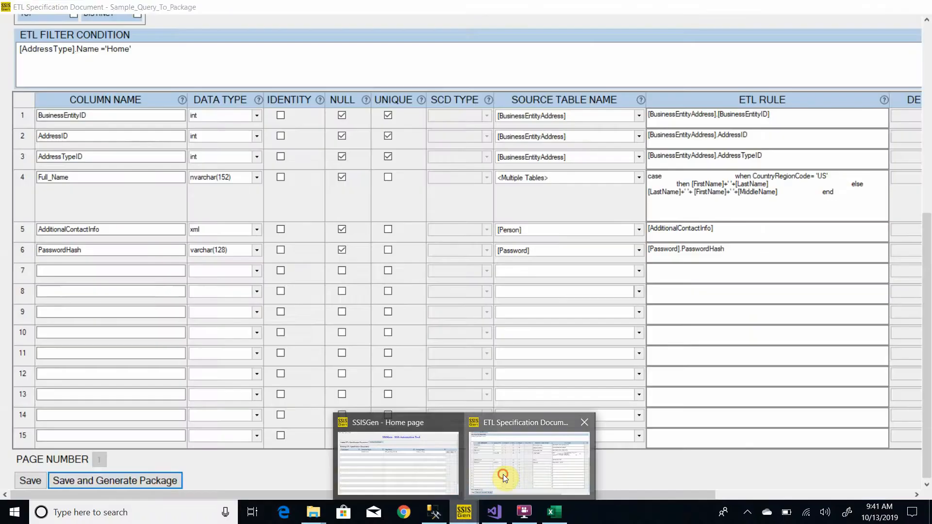
left_click(160, 479)
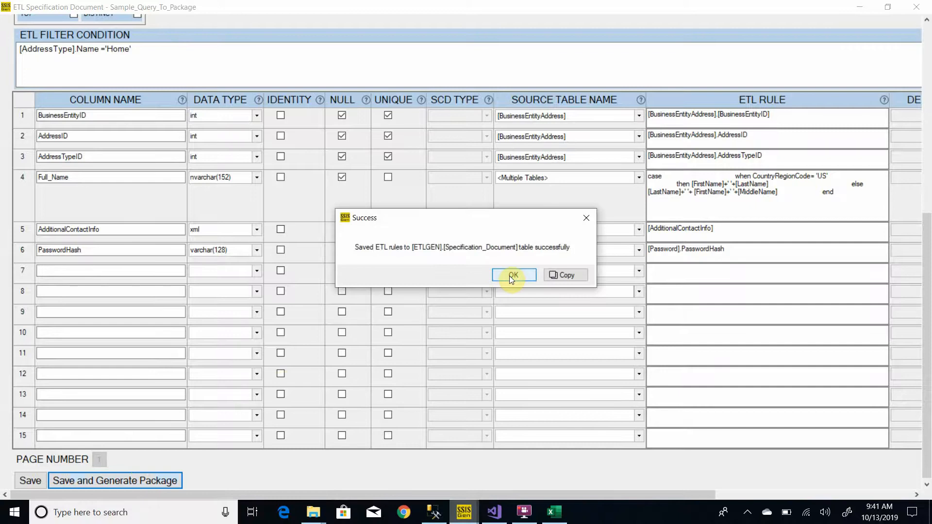
left_click(511, 276)
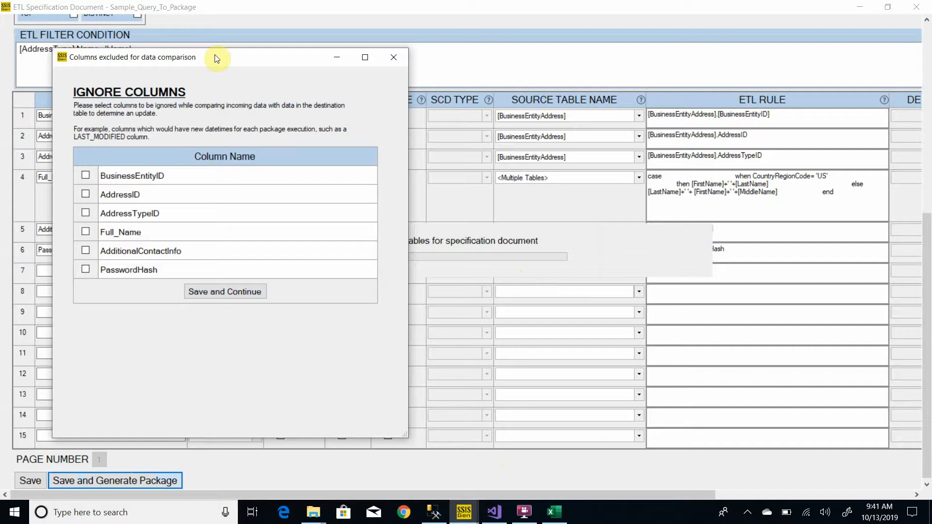
left_click_drag(215, 56, 342, 63)
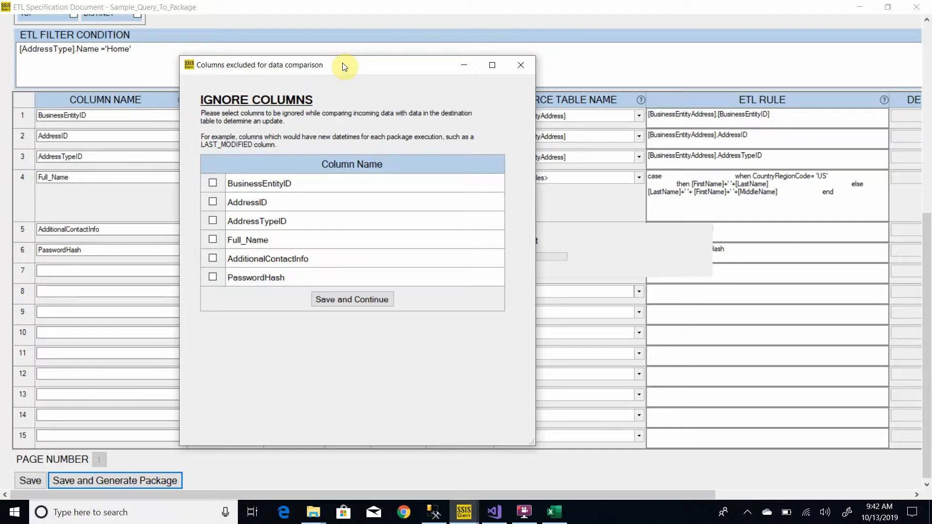
left_click(346, 300)
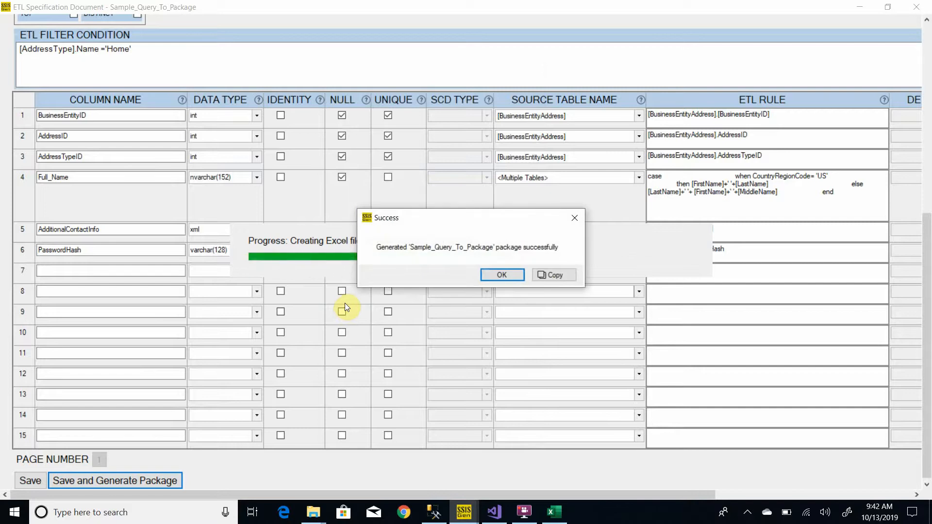
left_click(505, 275)
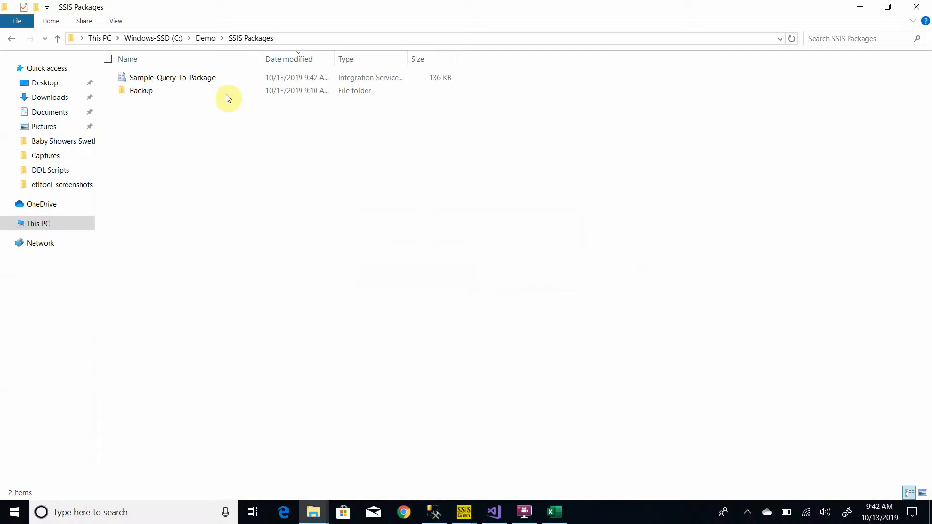
left_click(216, 84)
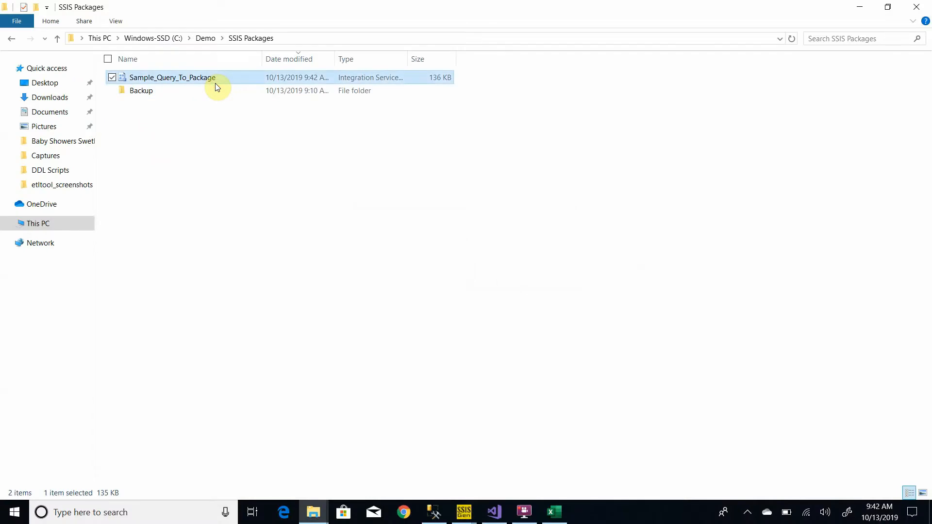
In Visual Studio, add the existing Sample_Query_To_Package package from C:\Demo\SSIS Packages to the project's SSIS packages and open it
left_click(499, 515)
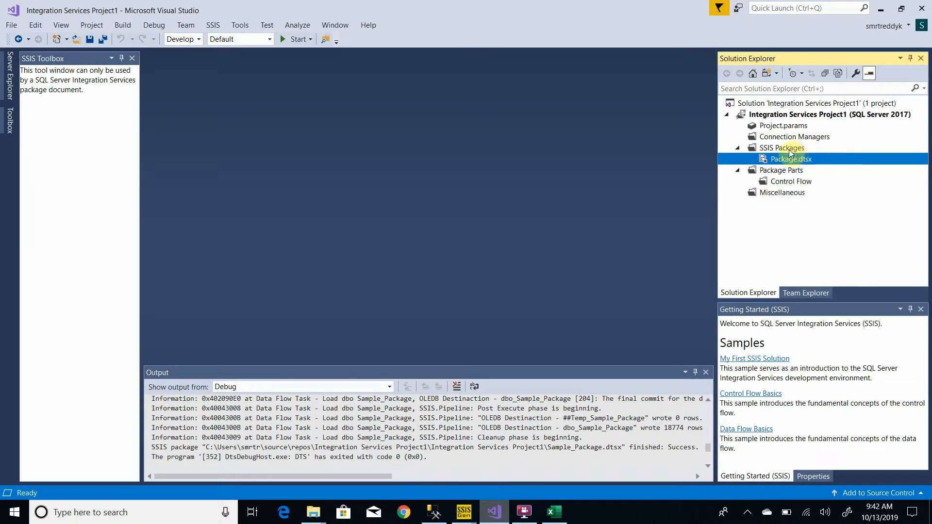
right_click(789, 150)
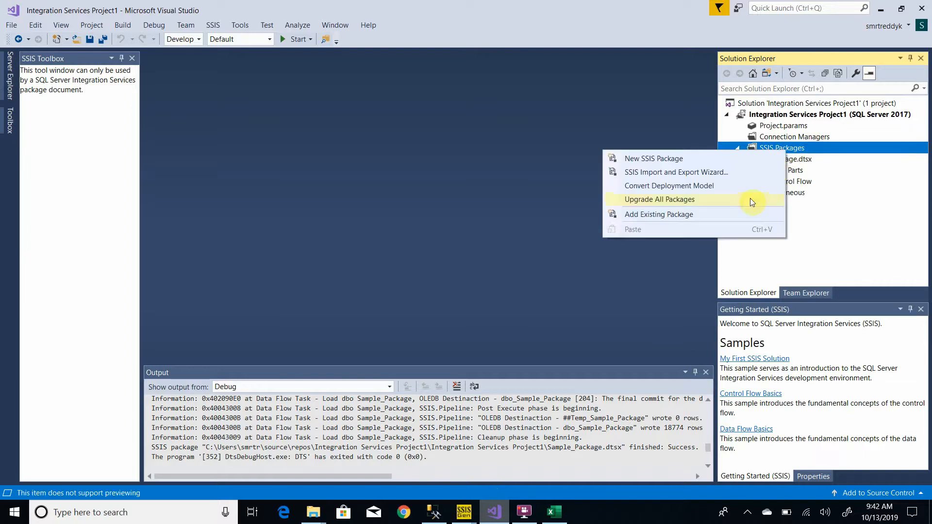
left_click(694, 216)
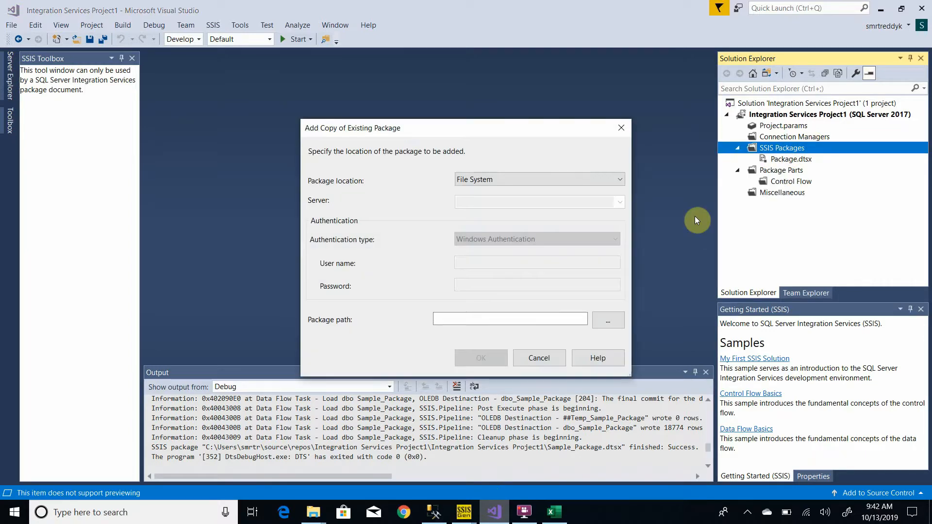
left_click(605, 320)
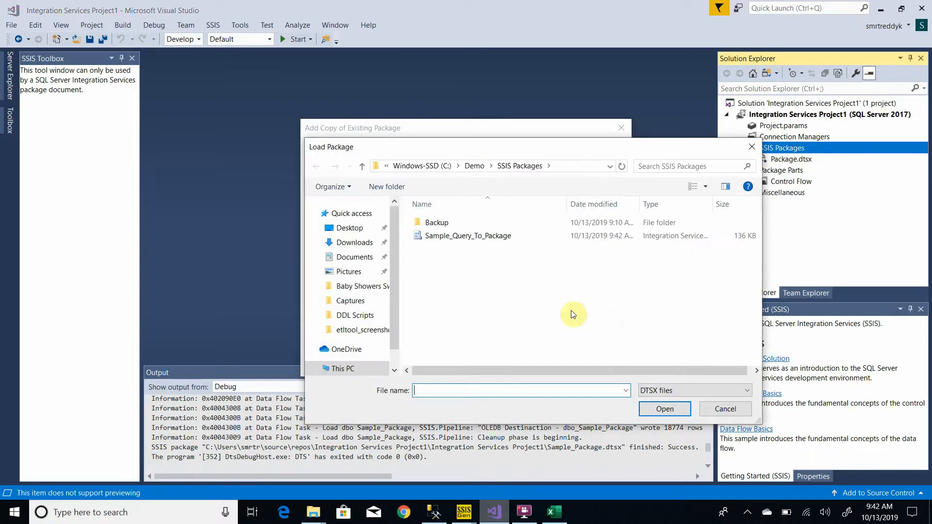
left_click(498, 237)
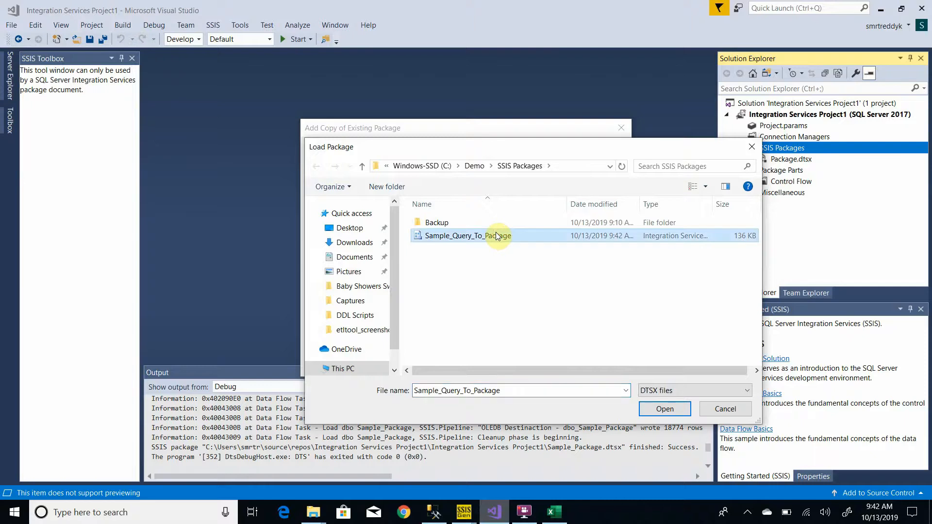
left_click(664, 410)
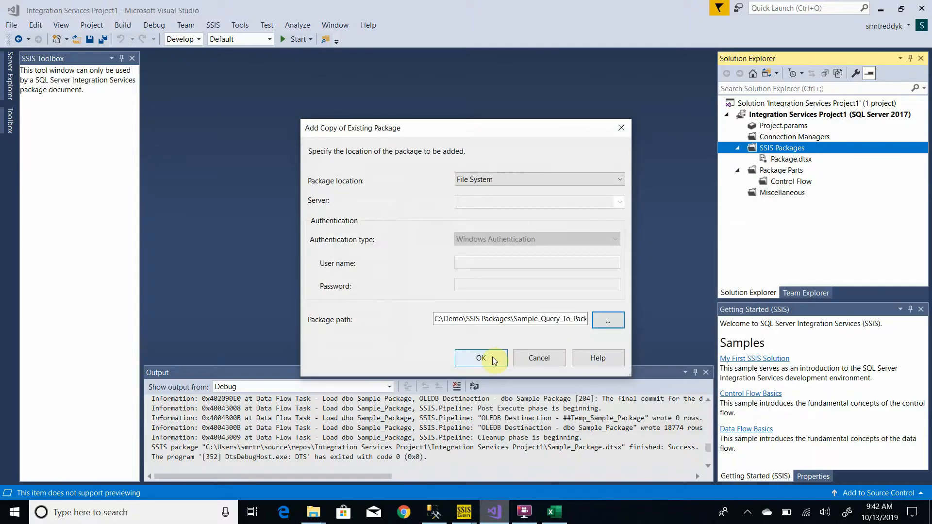
left_click(491, 357)
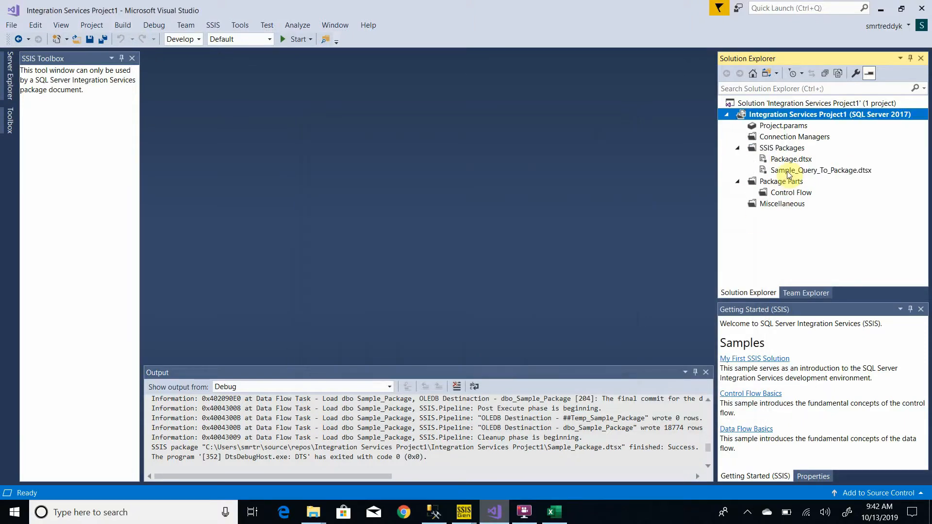
double_click(785, 170)
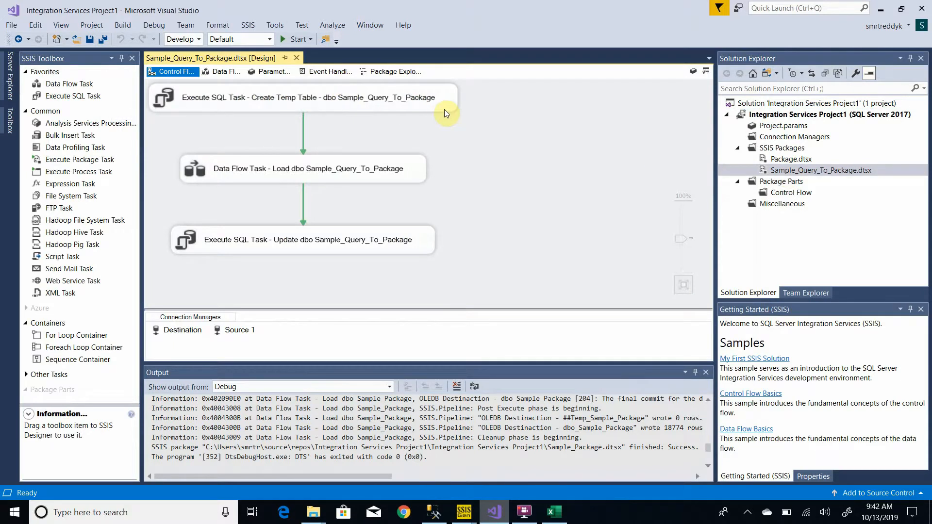
Examine the SQL statement of the Create Temp Table task and close its editor without changes
double_click(395, 97)
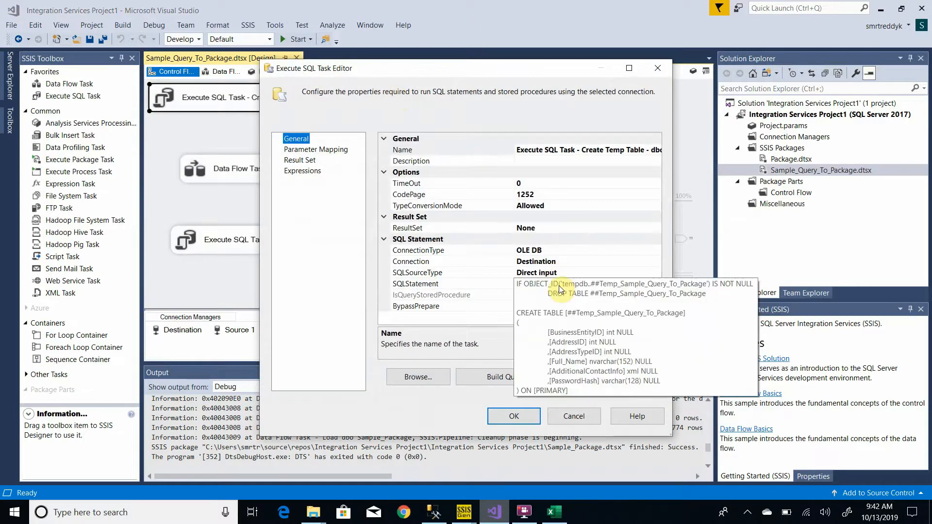
left_click(560, 288)
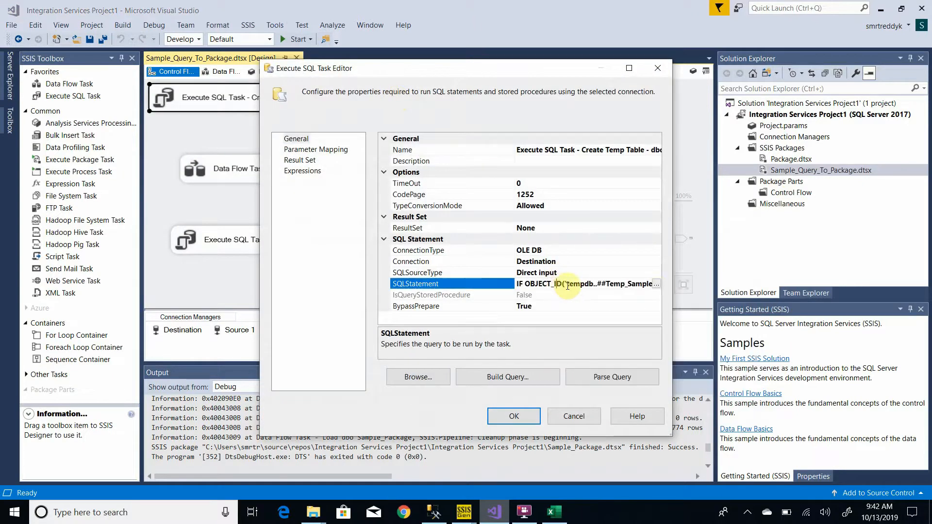
left_click(658, 288)
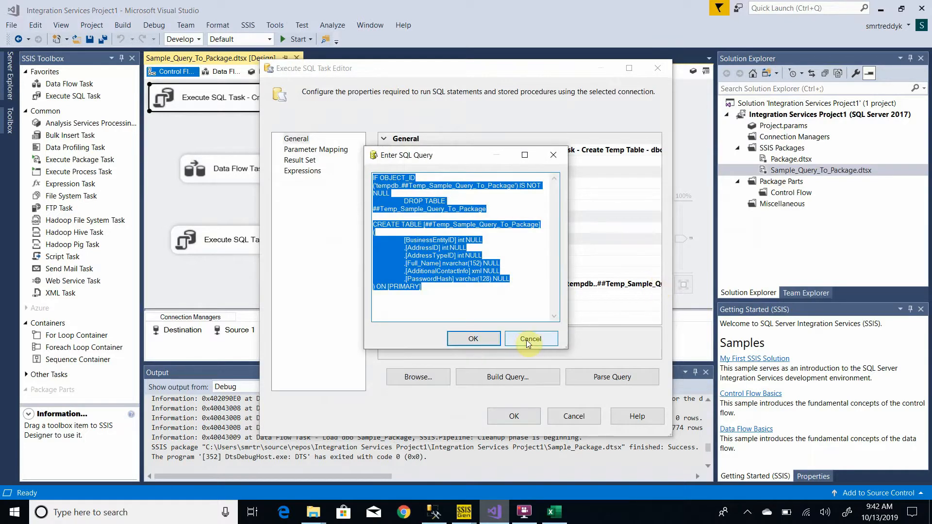
left_click(527, 339)
left_click(575, 413)
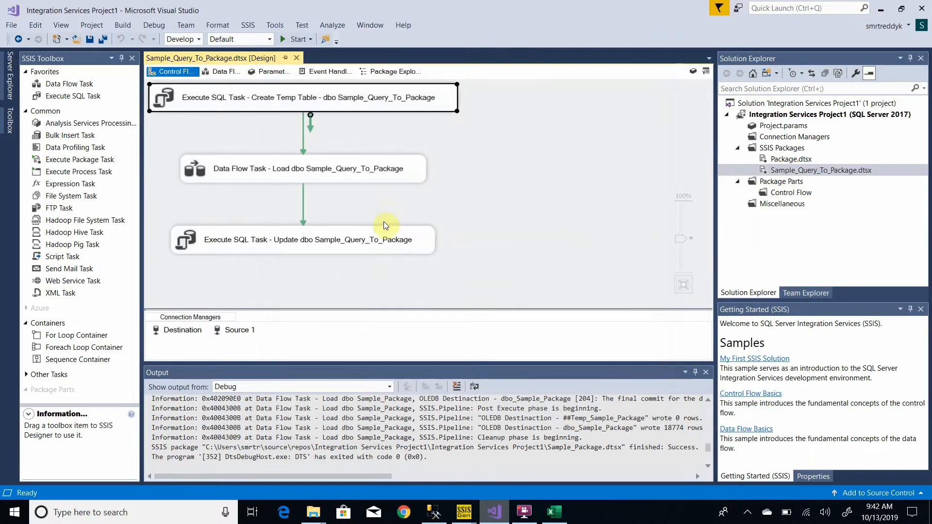
Review the full SQL statement of the Execute SQL task that updates dbo Sample_Query_To_Package, leaving it unchanged
left_click(338, 178)
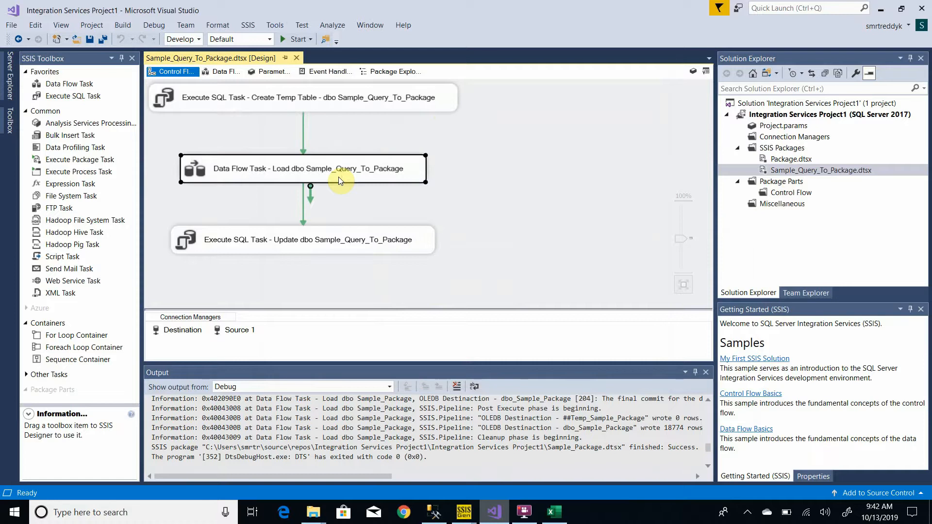
double_click(343, 240)
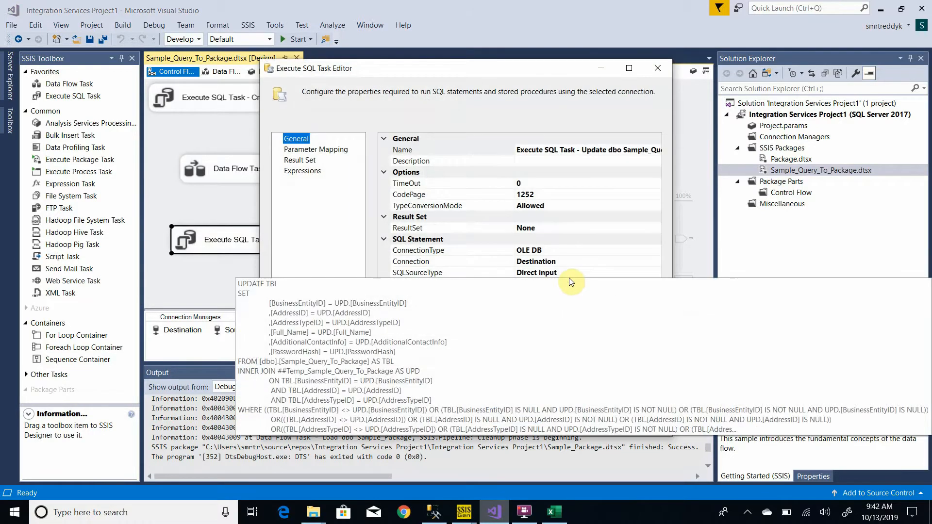
left_click(570, 283)
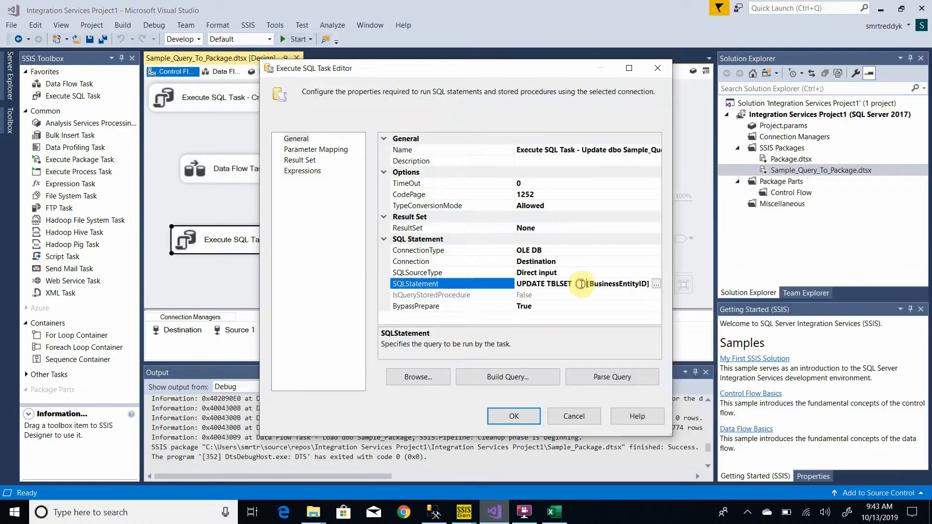
left_click(657, 284)
left_click(525, 156)
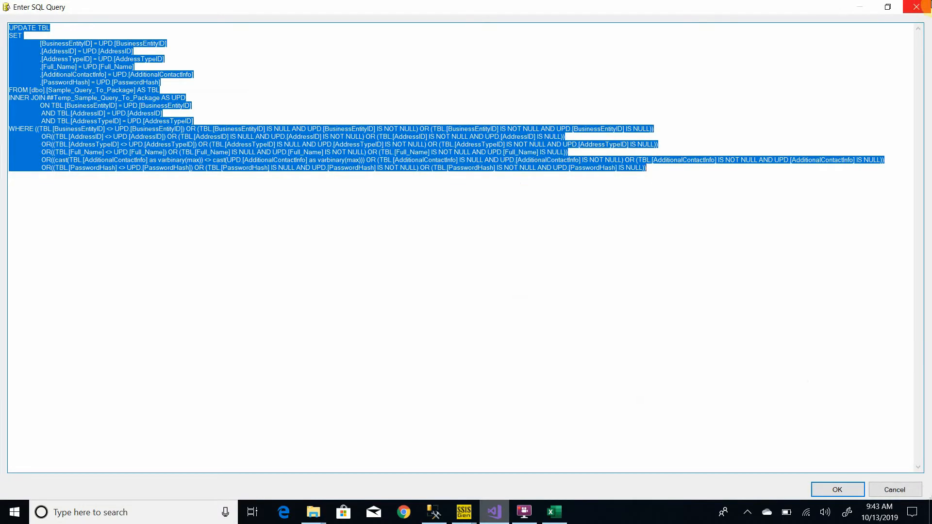
left_click(916, 7)
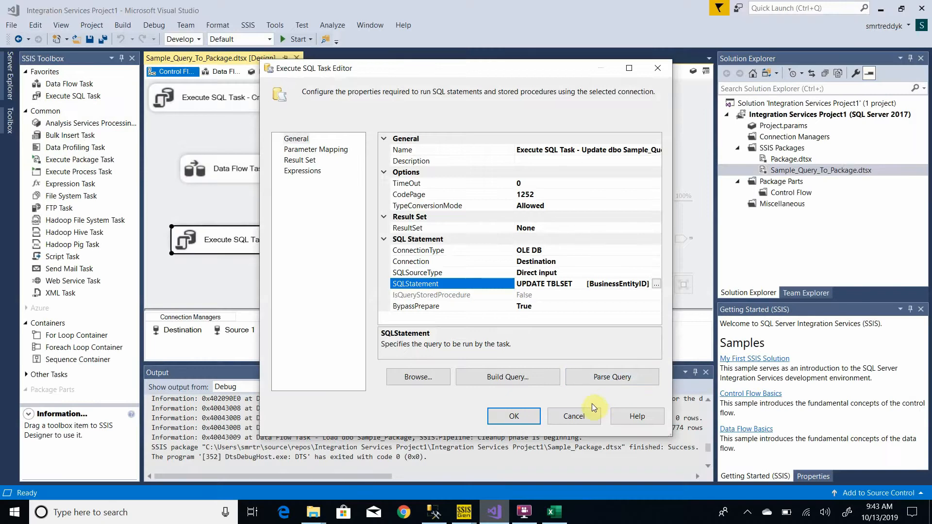
left_click(576, 416)
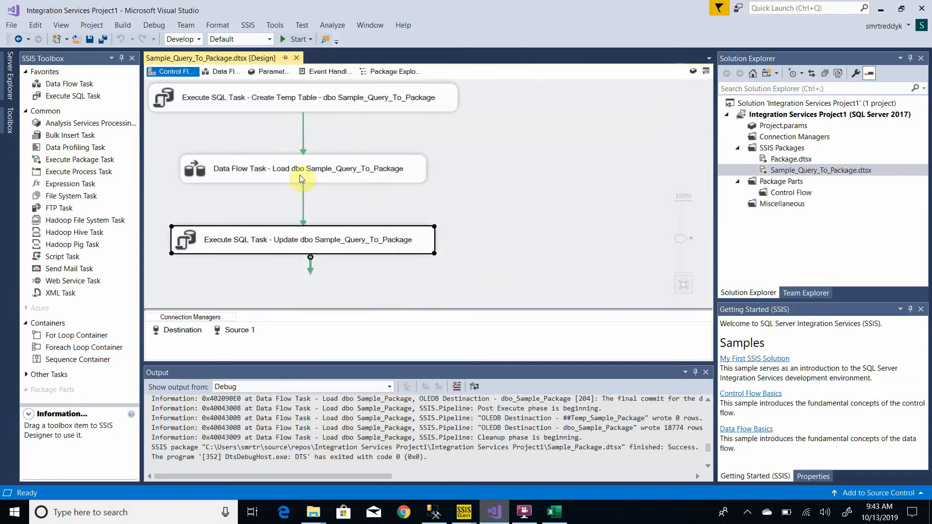
Open the Load dbo Sample_Query_To_Package data flow and check the SQL command of the BusinessEntityAddress source
double_click(300, 175)
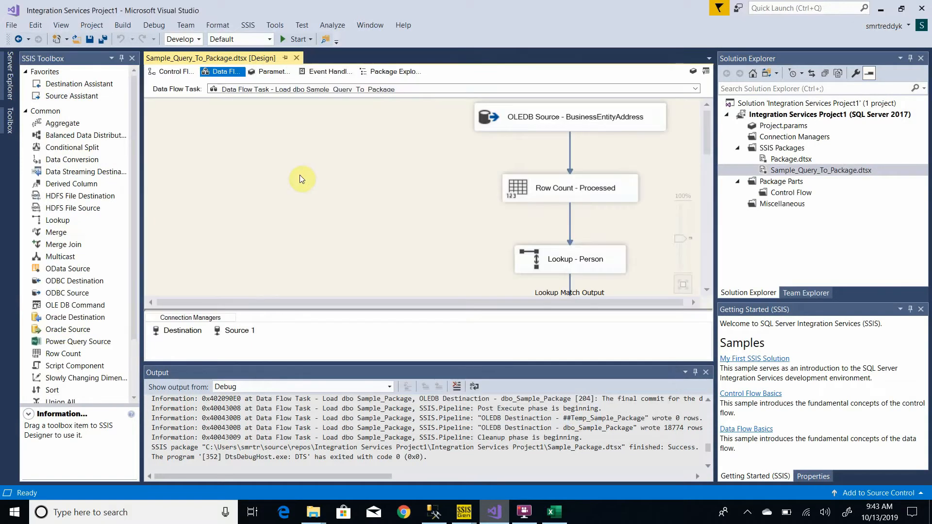
double_click(507, 121)
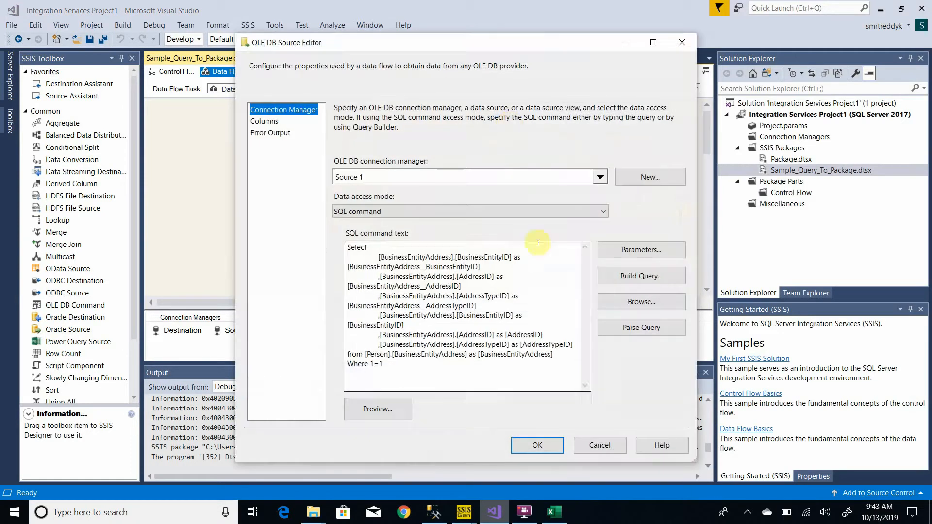
left_click(608, 443)
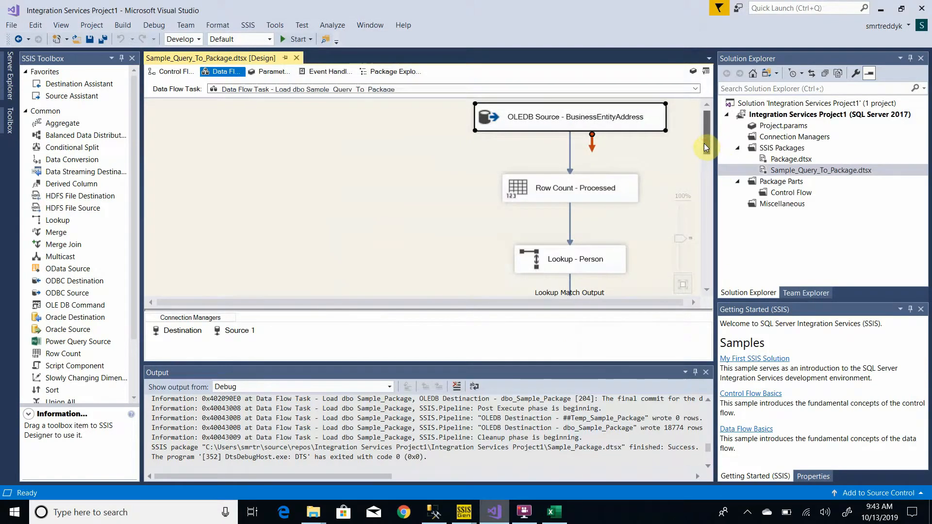
Inspect the Full_Name derived column's expression without changing it, and view the row counts and destinations at the end of the data flow
left_click_drag(704, 144, 733, 241)
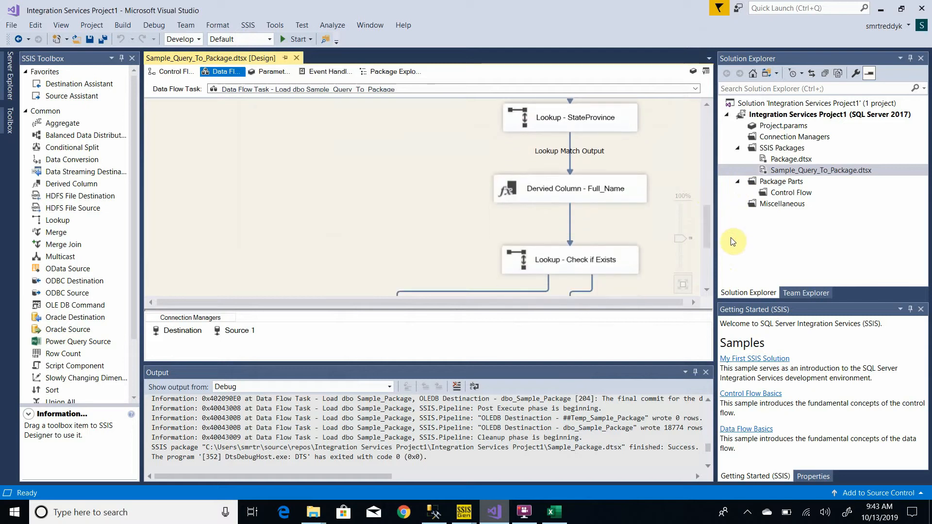
double_click(563, 190)
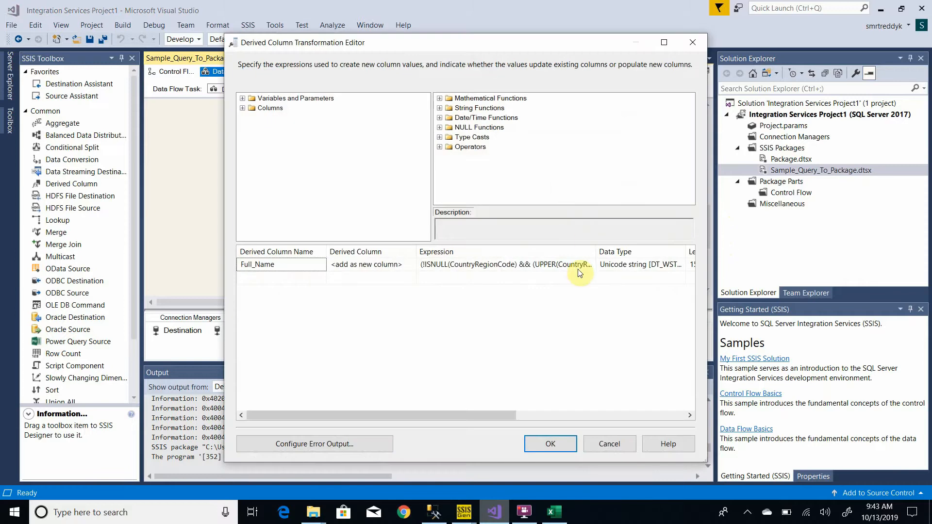
left_click_drag(594, 252, 759, 266)
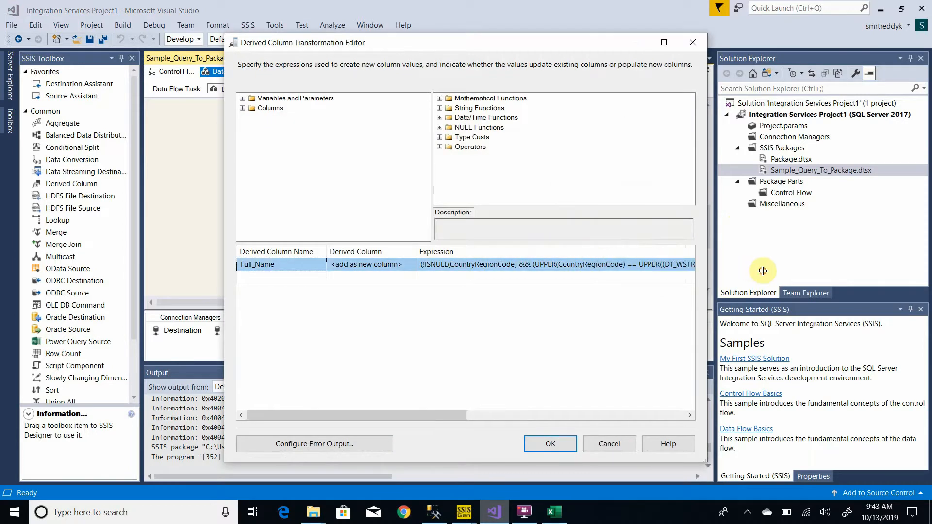
left_click_drag(441, 412, 512, 421)
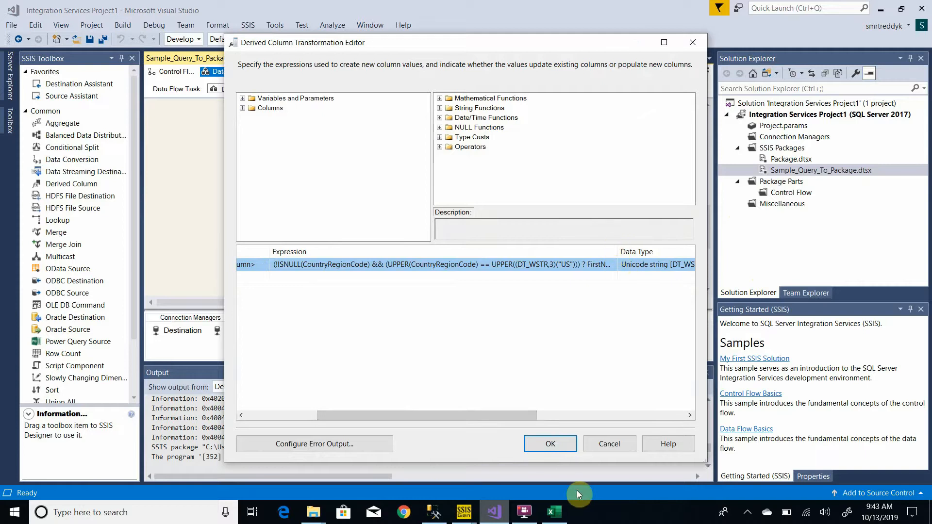
left_click(610, 443)
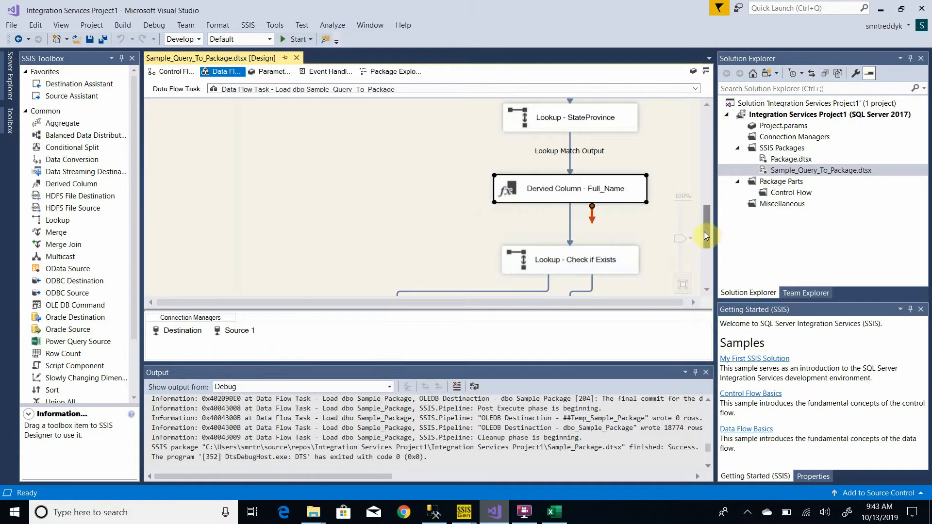
left_click_drag(706, 224, 708, 256)
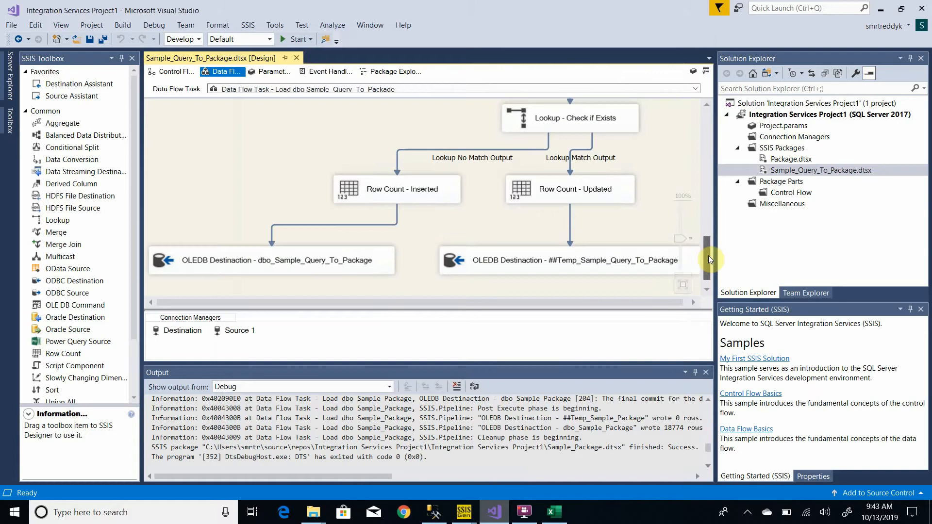
Inspect the column mappings of the Lookup - Check if Exists transformation and close its editor without changes
left_click(592, 127)
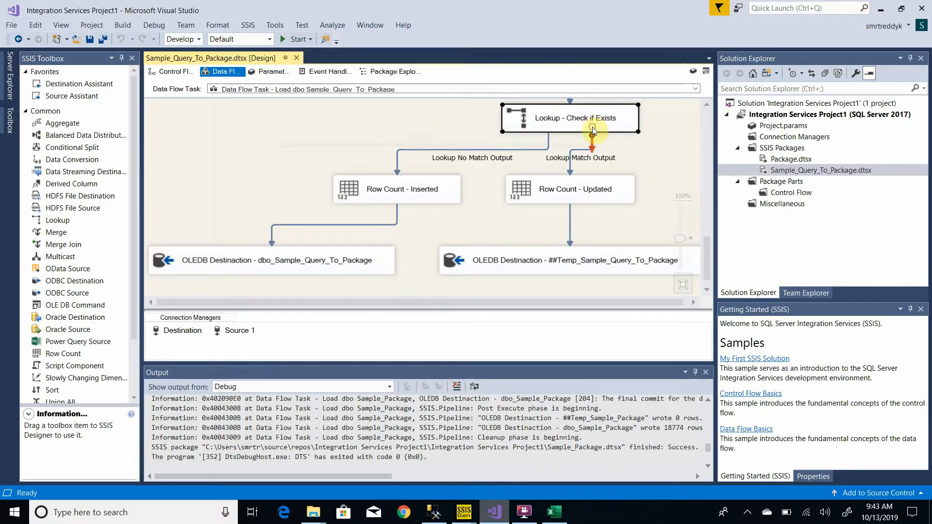
double_click(532, 121)
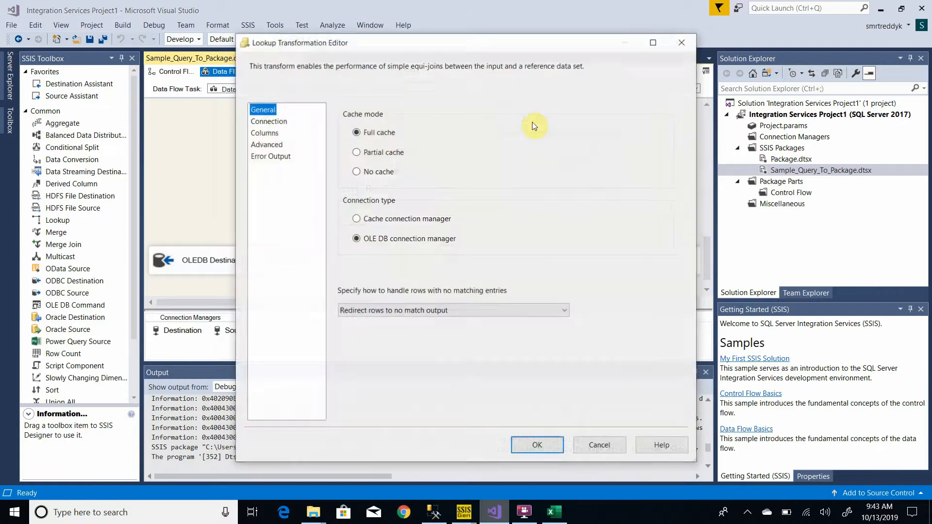
left_click(268, 134)
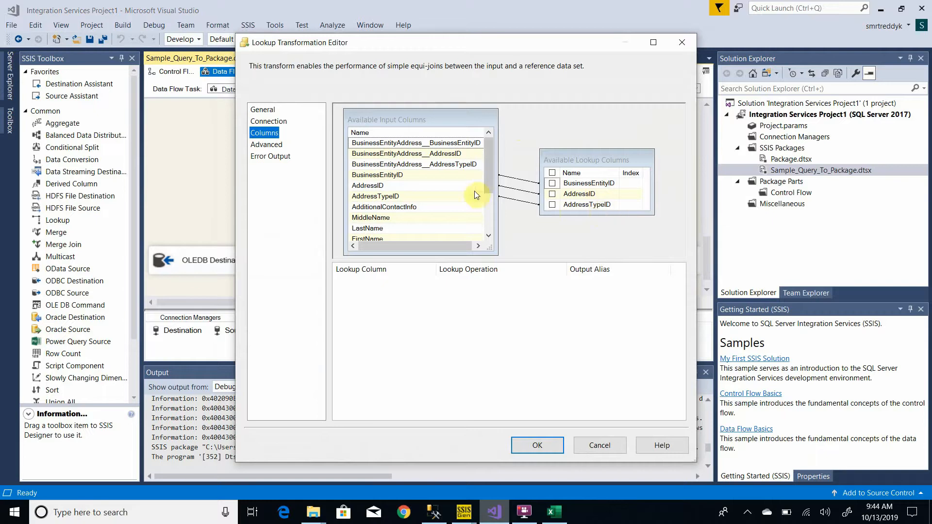
left_click(588, 442)
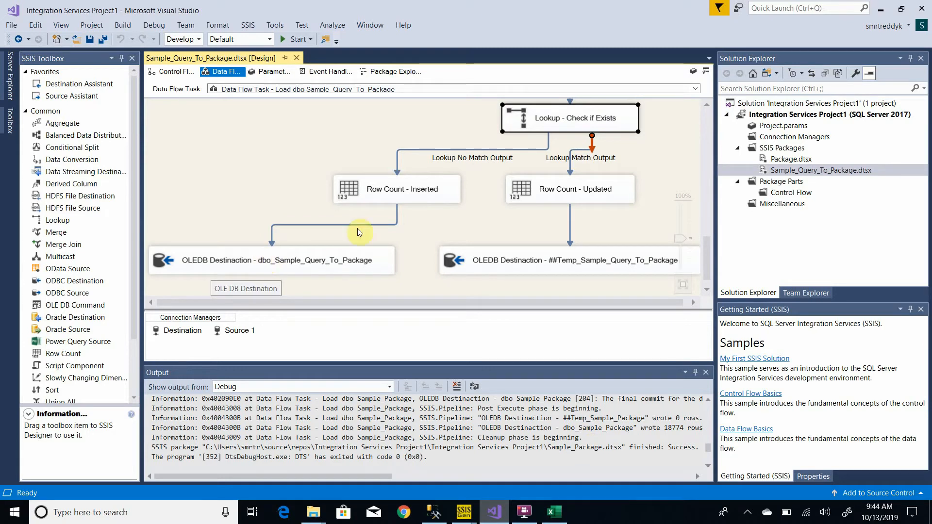
Check the target table of the ##Temp_Sample_Query_To_Package and dbo_Sample_Query_To_Package OLE DB destinations, leaving both unchanged
left_click(546, 263)
double_click(546, 264)
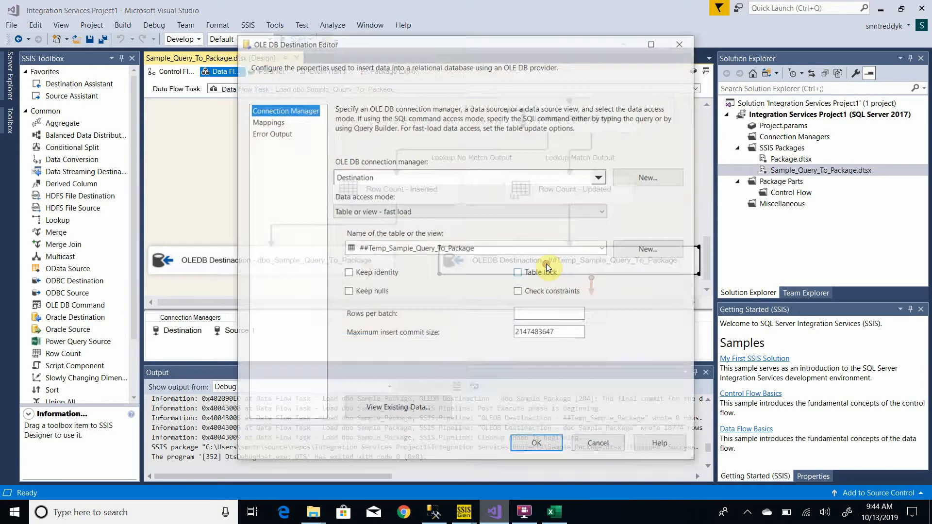
left_click(600, 445)
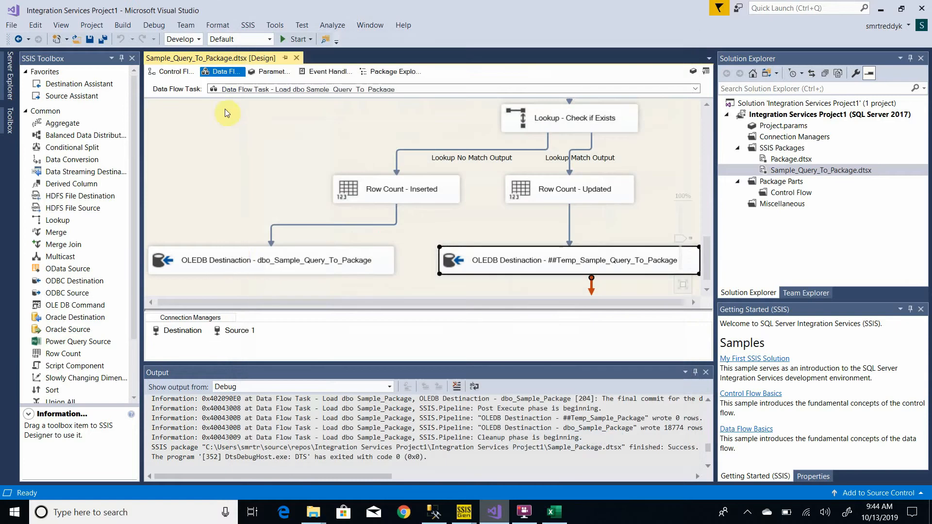
left_click(234, 254)
double_click(234, 254)
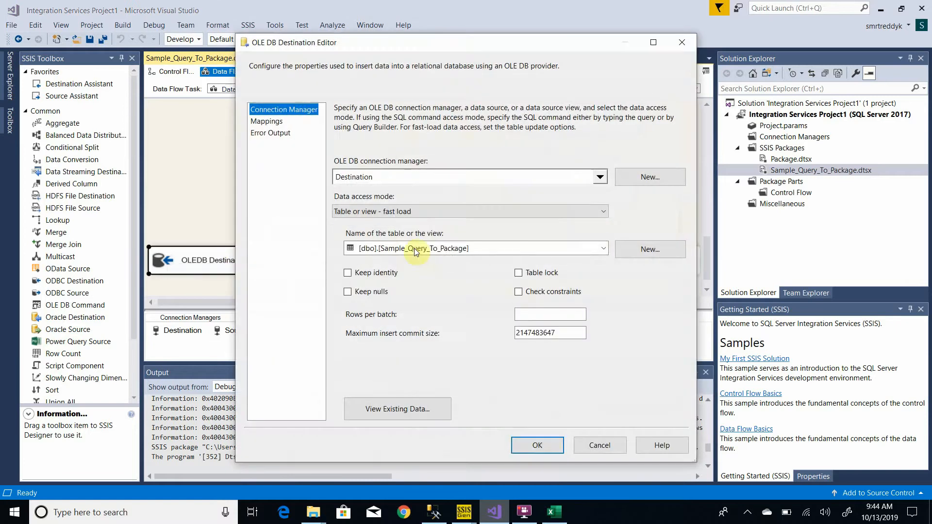
left_click(601, 445)
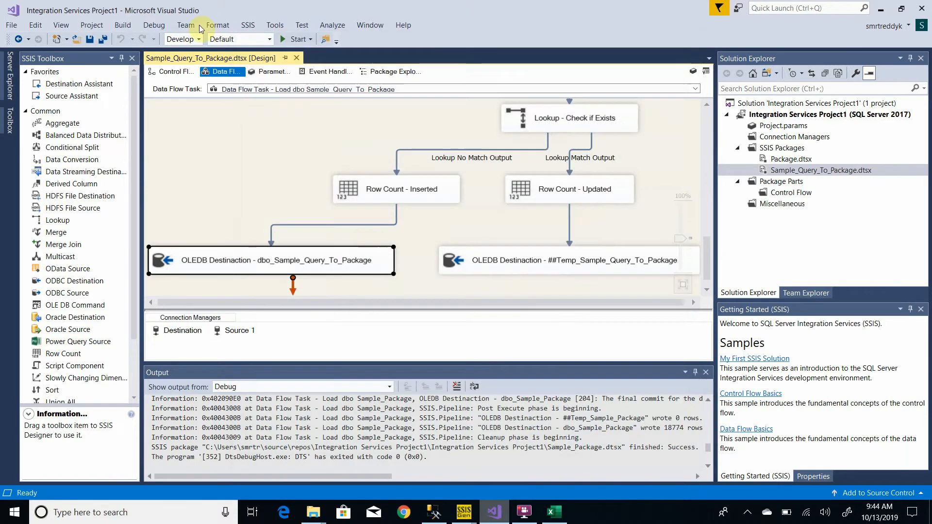
Return to the control flow and execute the Sample_Query_To_Package.dtsx package
left_click(188, 72)
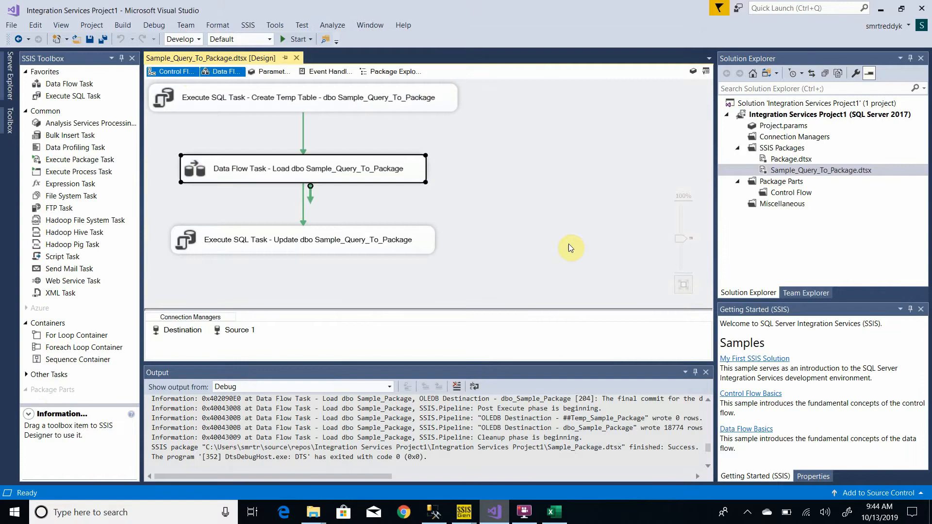
right_click(818, 173)
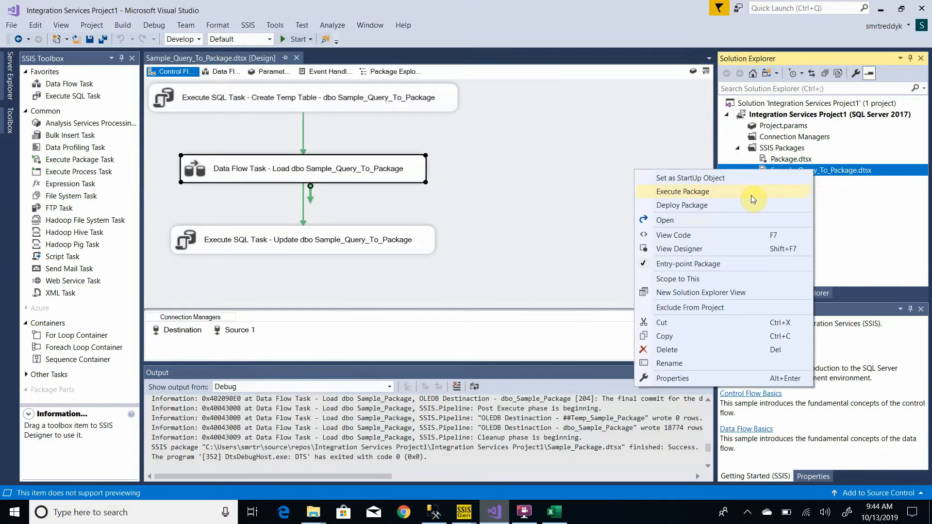
left_click(728, 192)
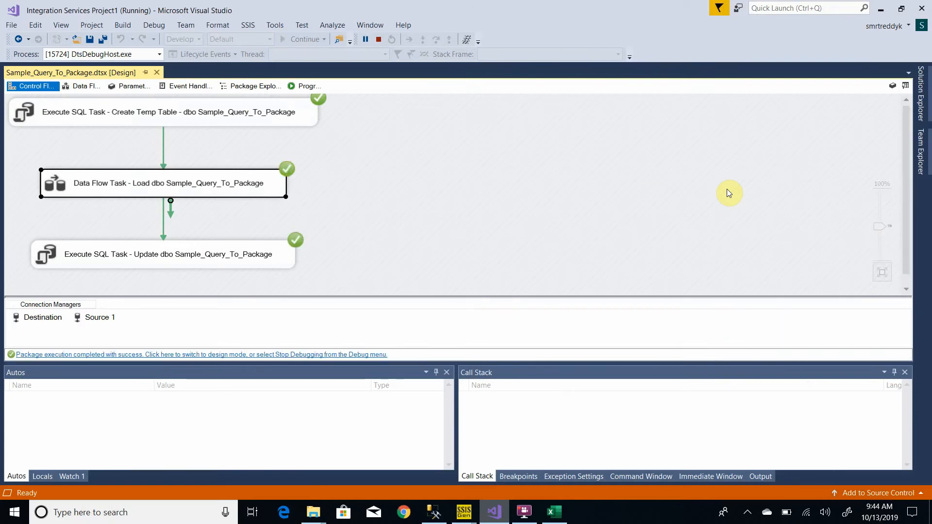
Check the row counts in the executed data flow, return to the control flow and stop debugging
left_click(95, 89)
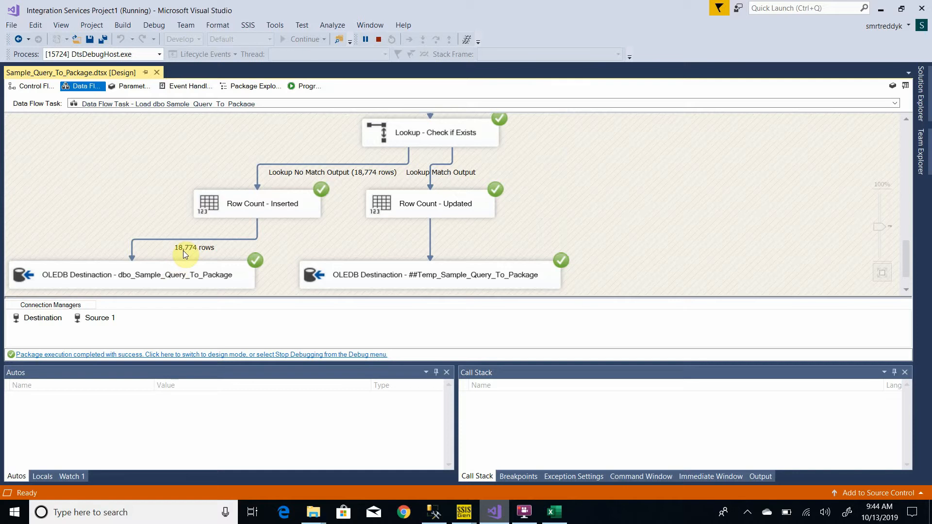
left_click(26, 90)
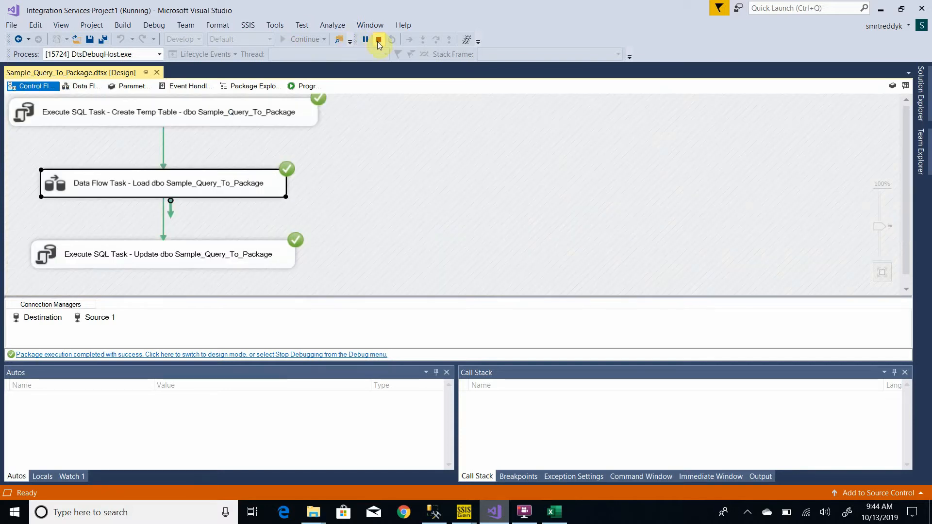
left_click(378, 42)
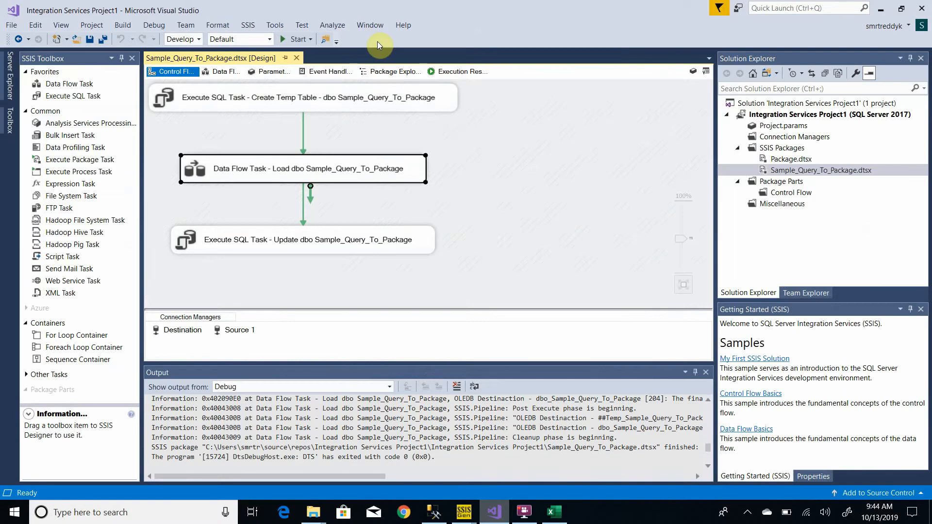
Switch to File Explorer and open the dboSample_Query_To_Package workbook from the Demo folder's Specification Document files
left_click(323, 516)
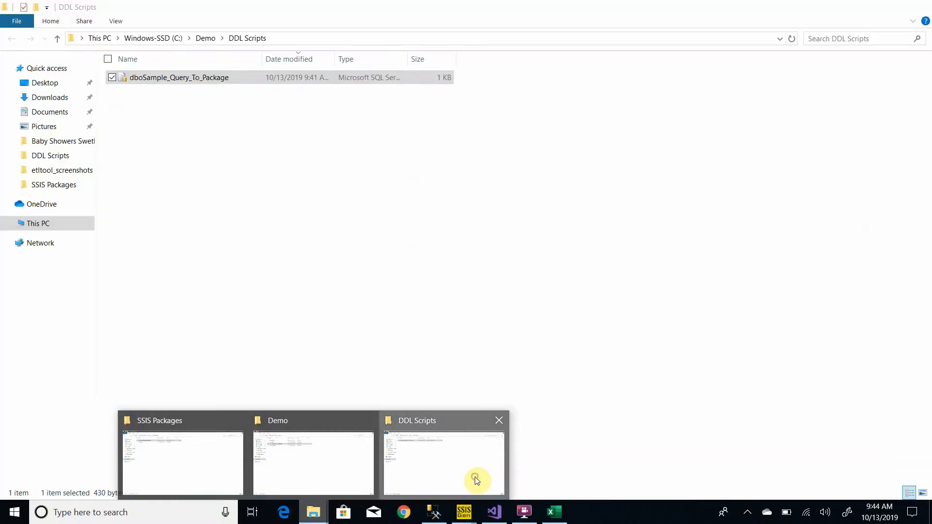
left_click(474, 476)
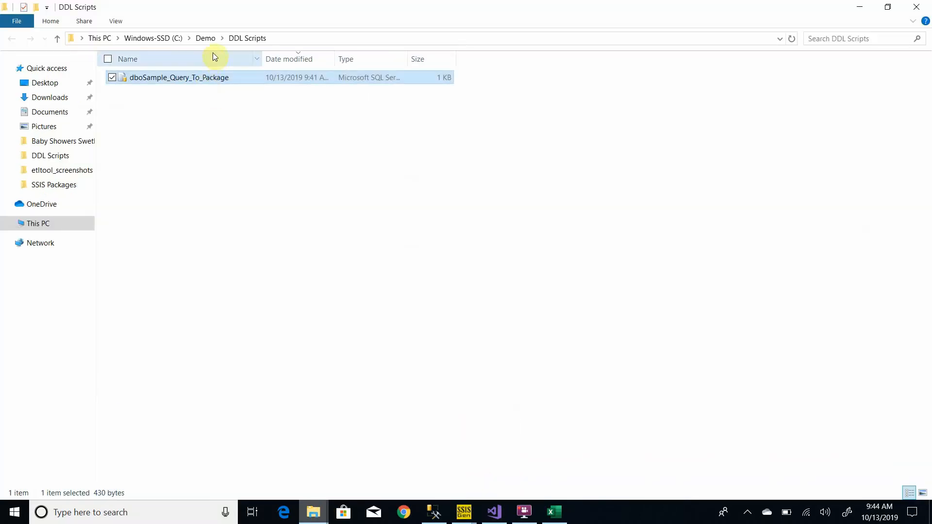
left_click(208, 40)
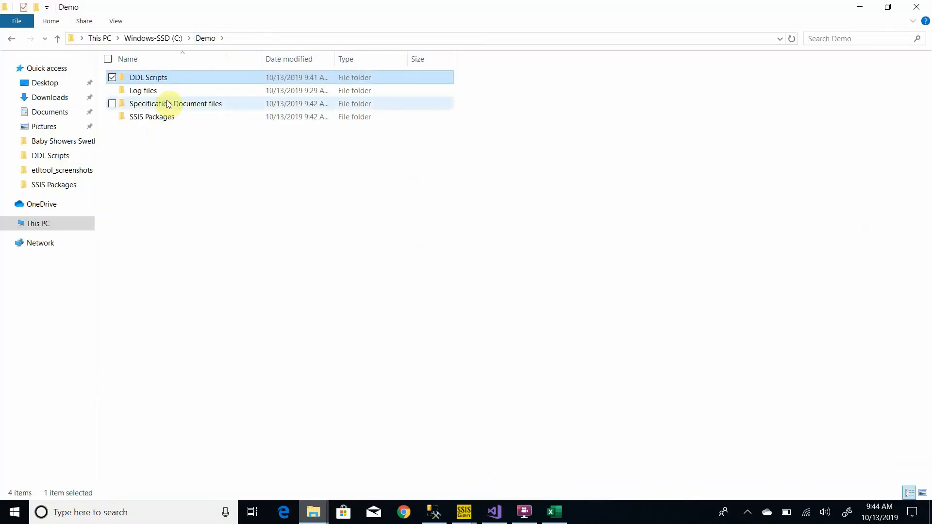
double_click(167, 103)
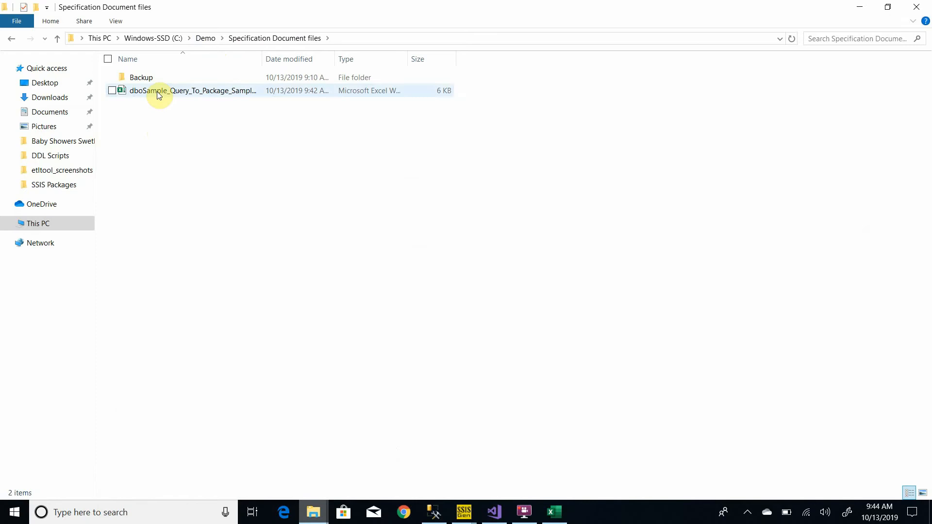
double_click(159, 93)
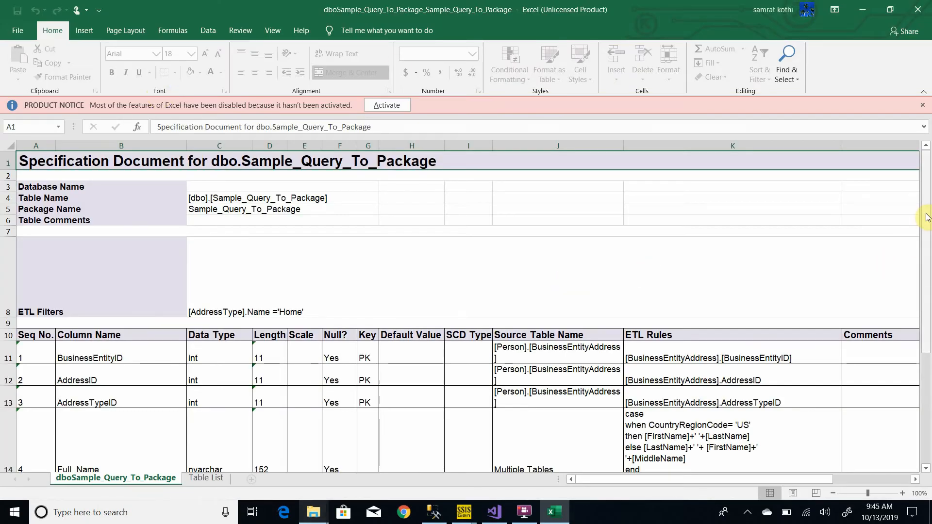
Examine the ETL filters, column names and ETL rules in the specification sheet, and the join conditions on the Table List sheet
left_click_drag(927, 217, 928, 209)
left_click_drag(99, 293, 261, 291)
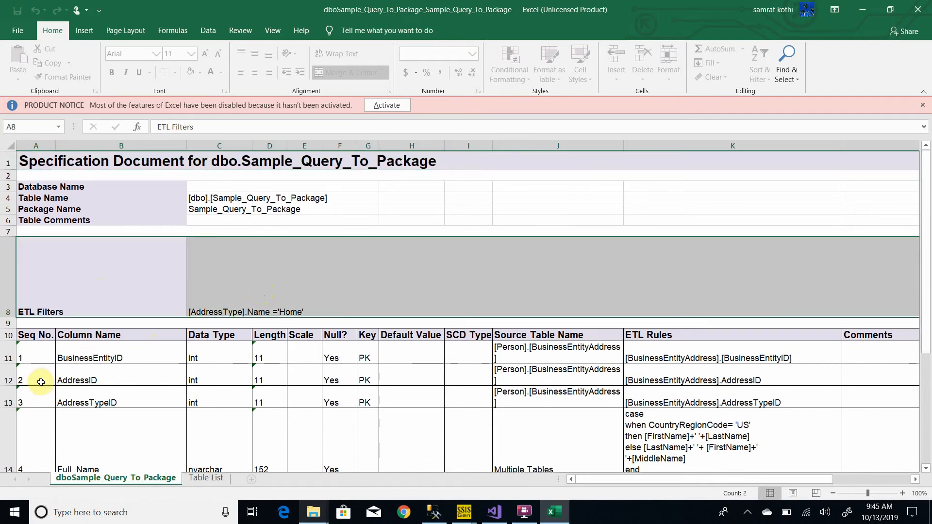
left_click_drag(96, 356, 104, 462)
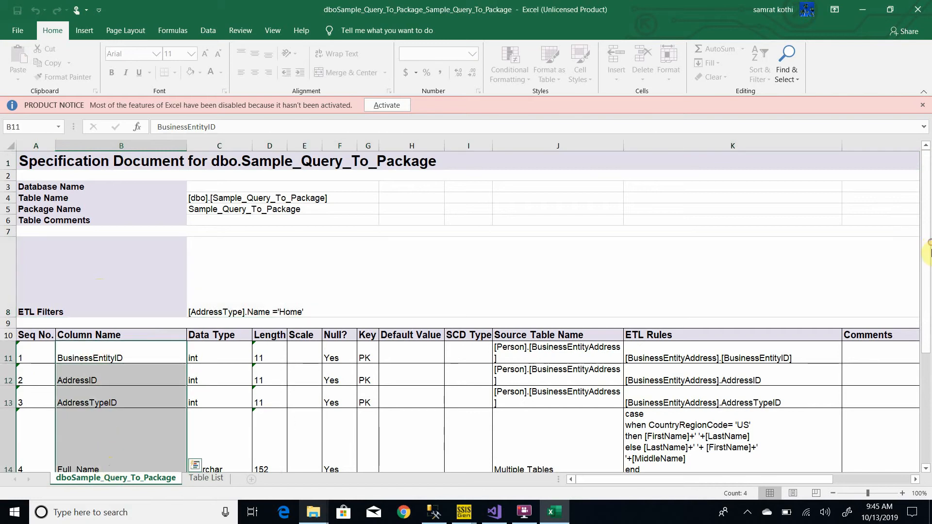
left_click(704, 418)
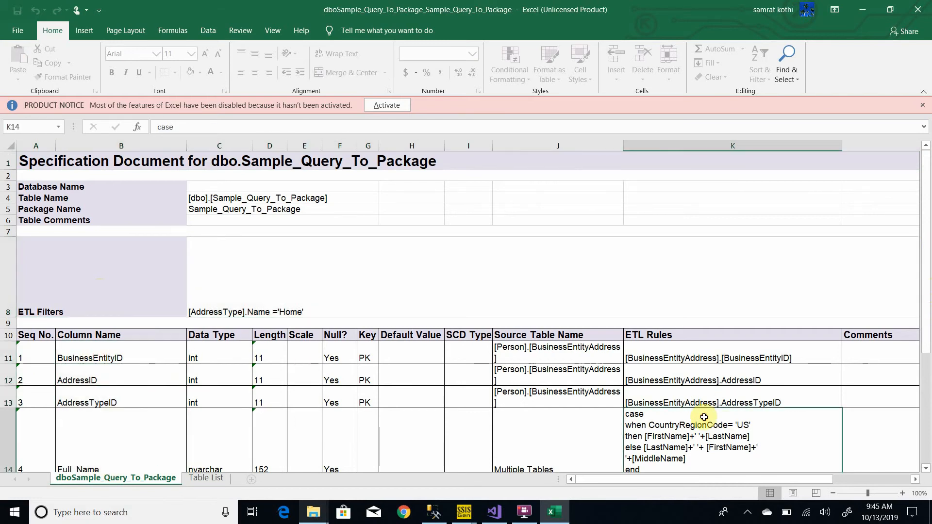
key("Down")
key("Down")
key("Down")
key("Down")
key("Down")
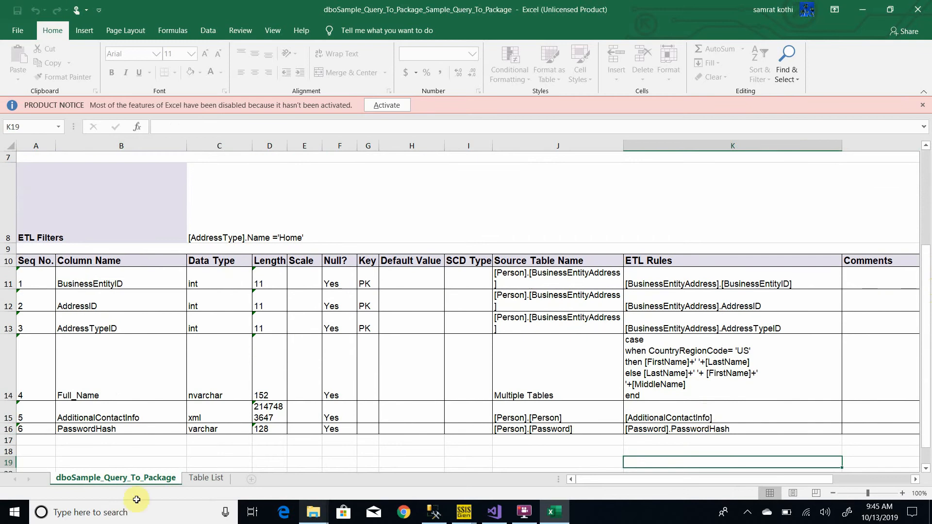
left_click(199, 479)
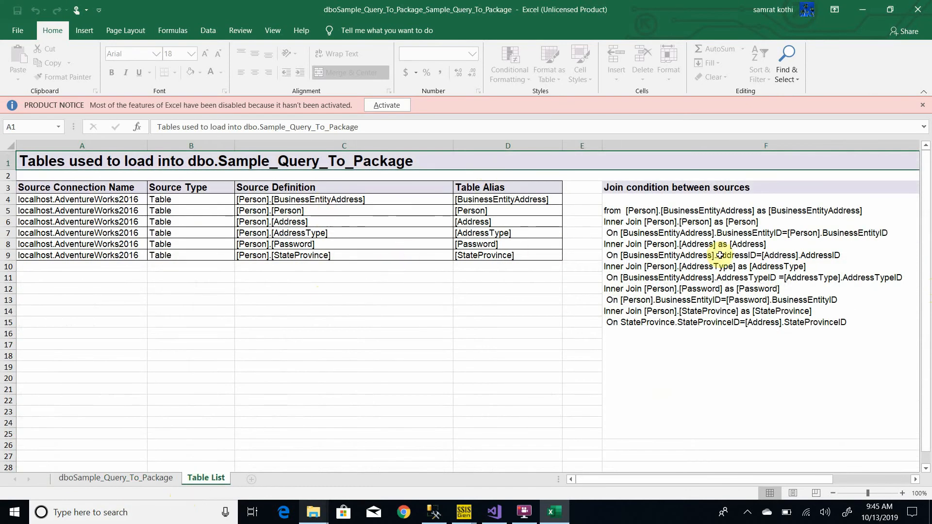
left_click(724, 236)
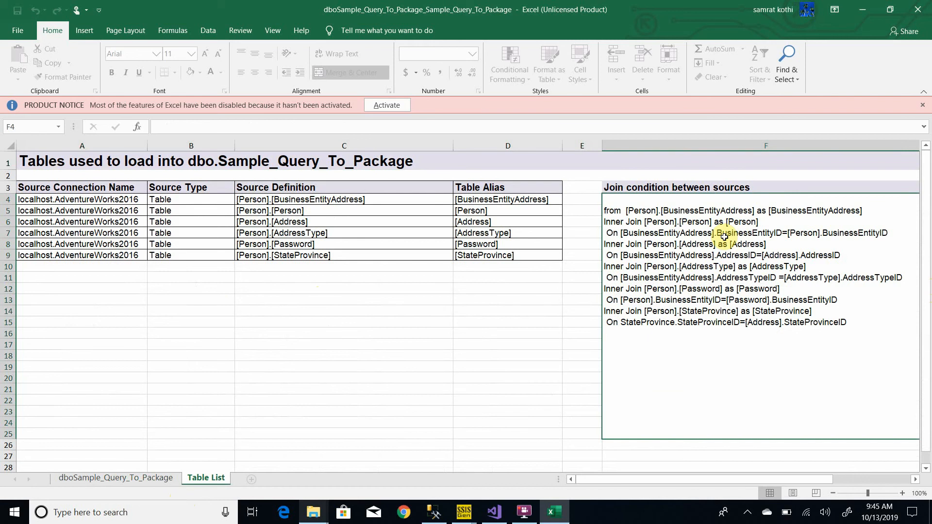